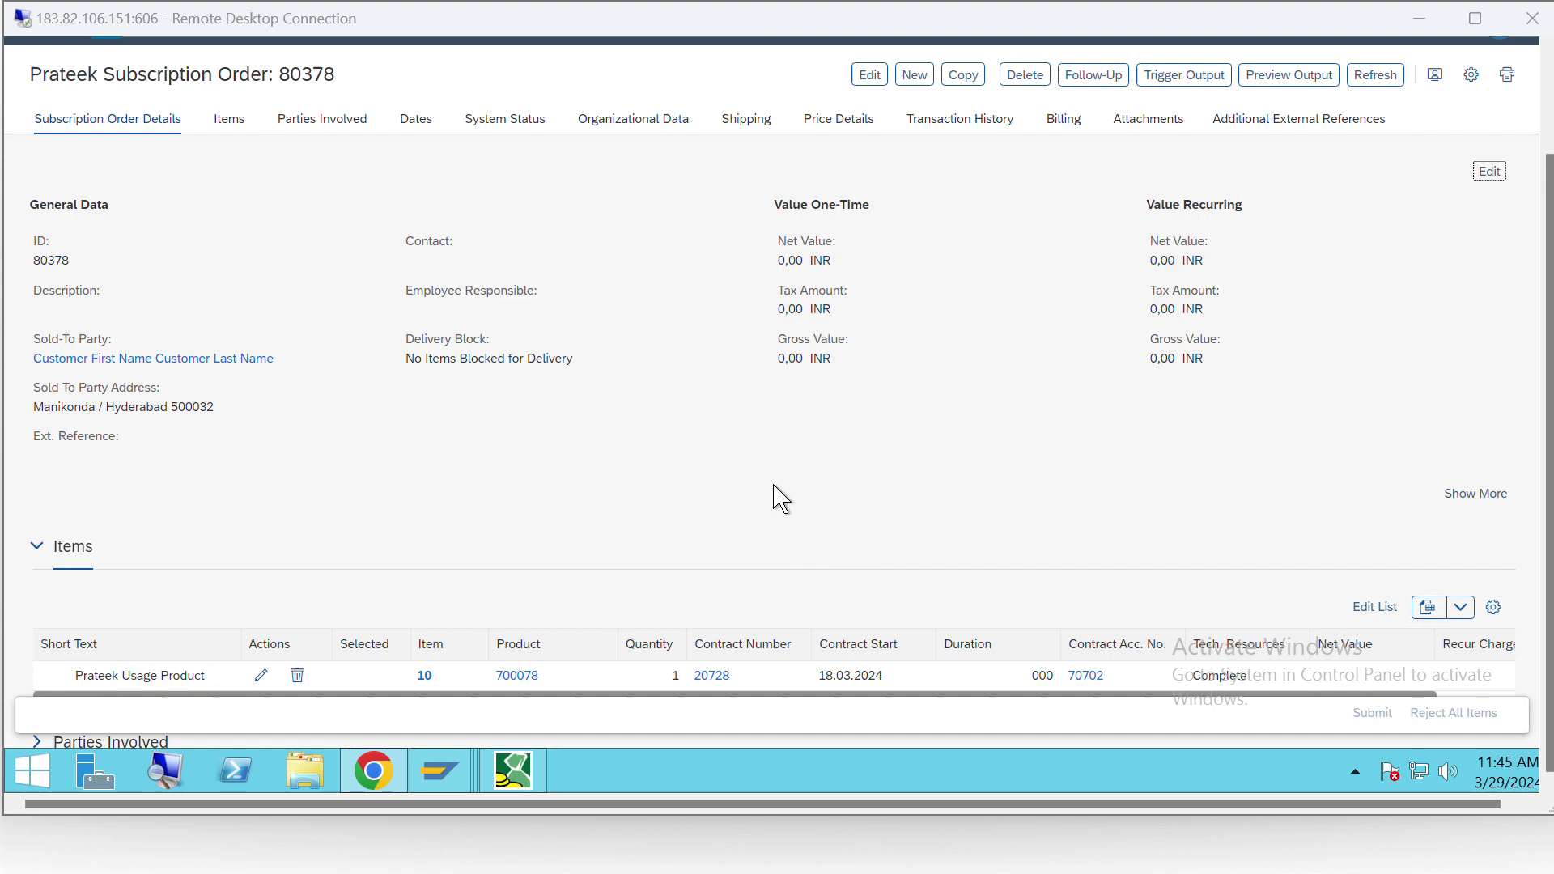
Step: Leave the subscription order and bring the PowerPoint Slide Show window to the front
key(alt+Tab)
key(alt+Tab)
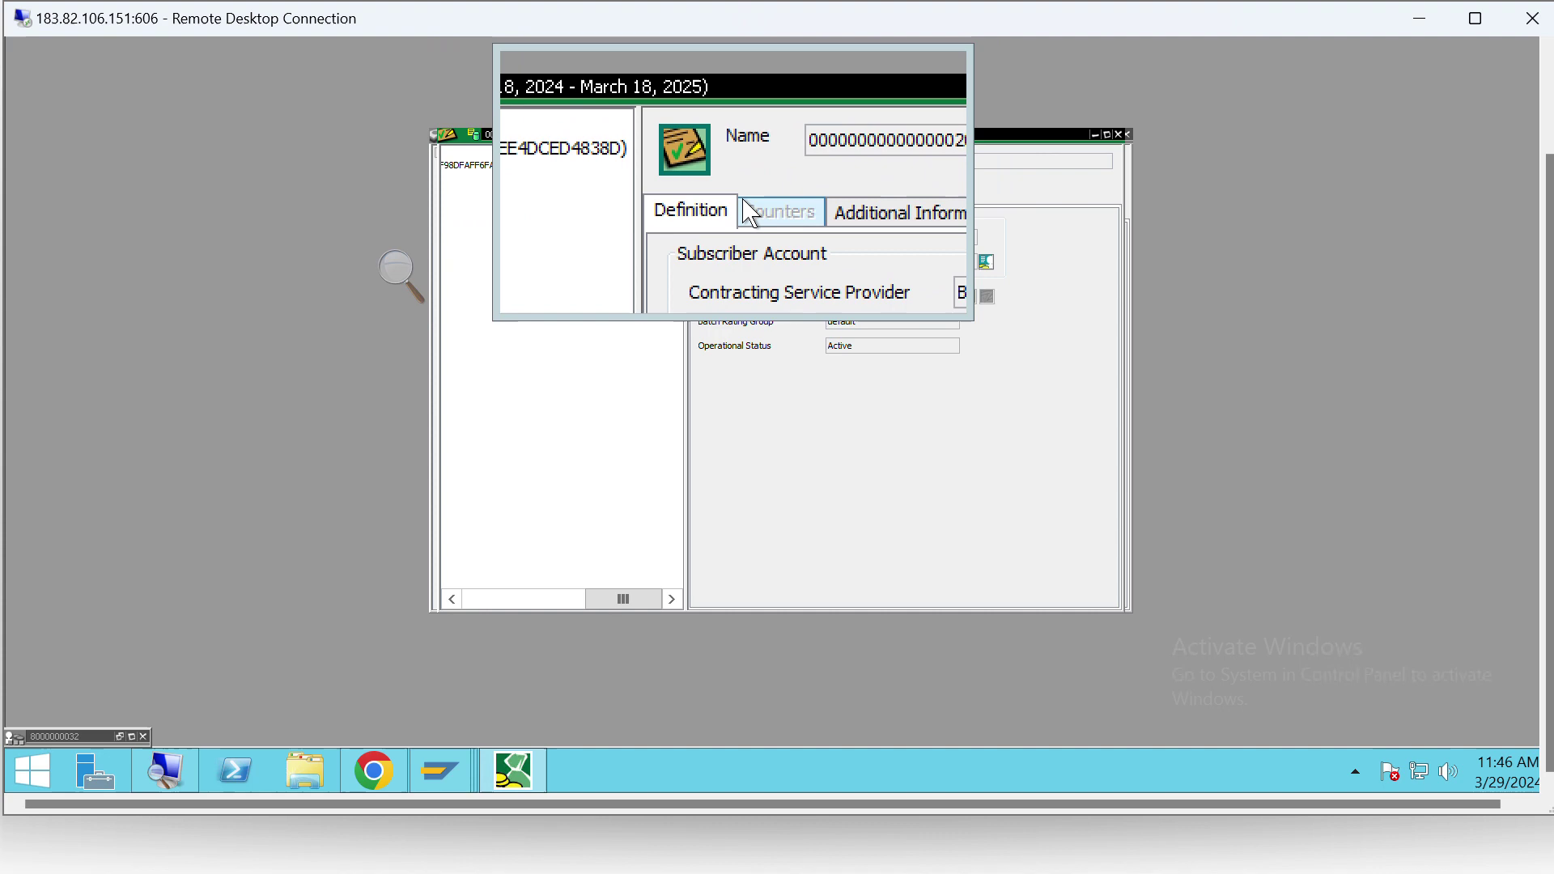
Step: After reviewing the Core Tool subscriber account, return to the slide show
key(alt+Tab)
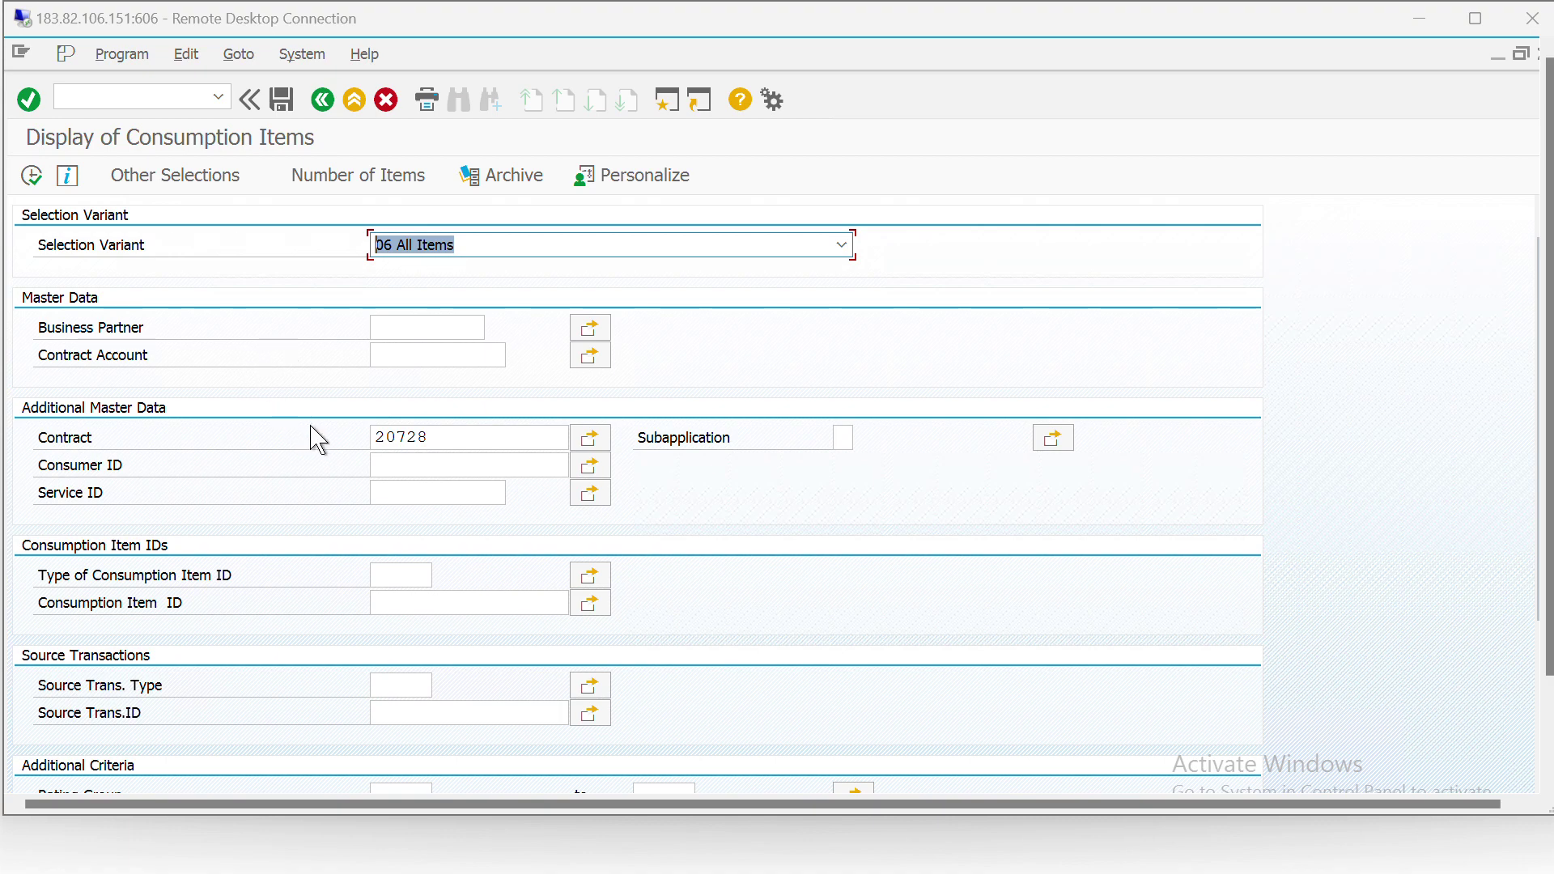
Step: Run the consumption item search for the contract and highlight both items' quantity of 100
click(431, 440)
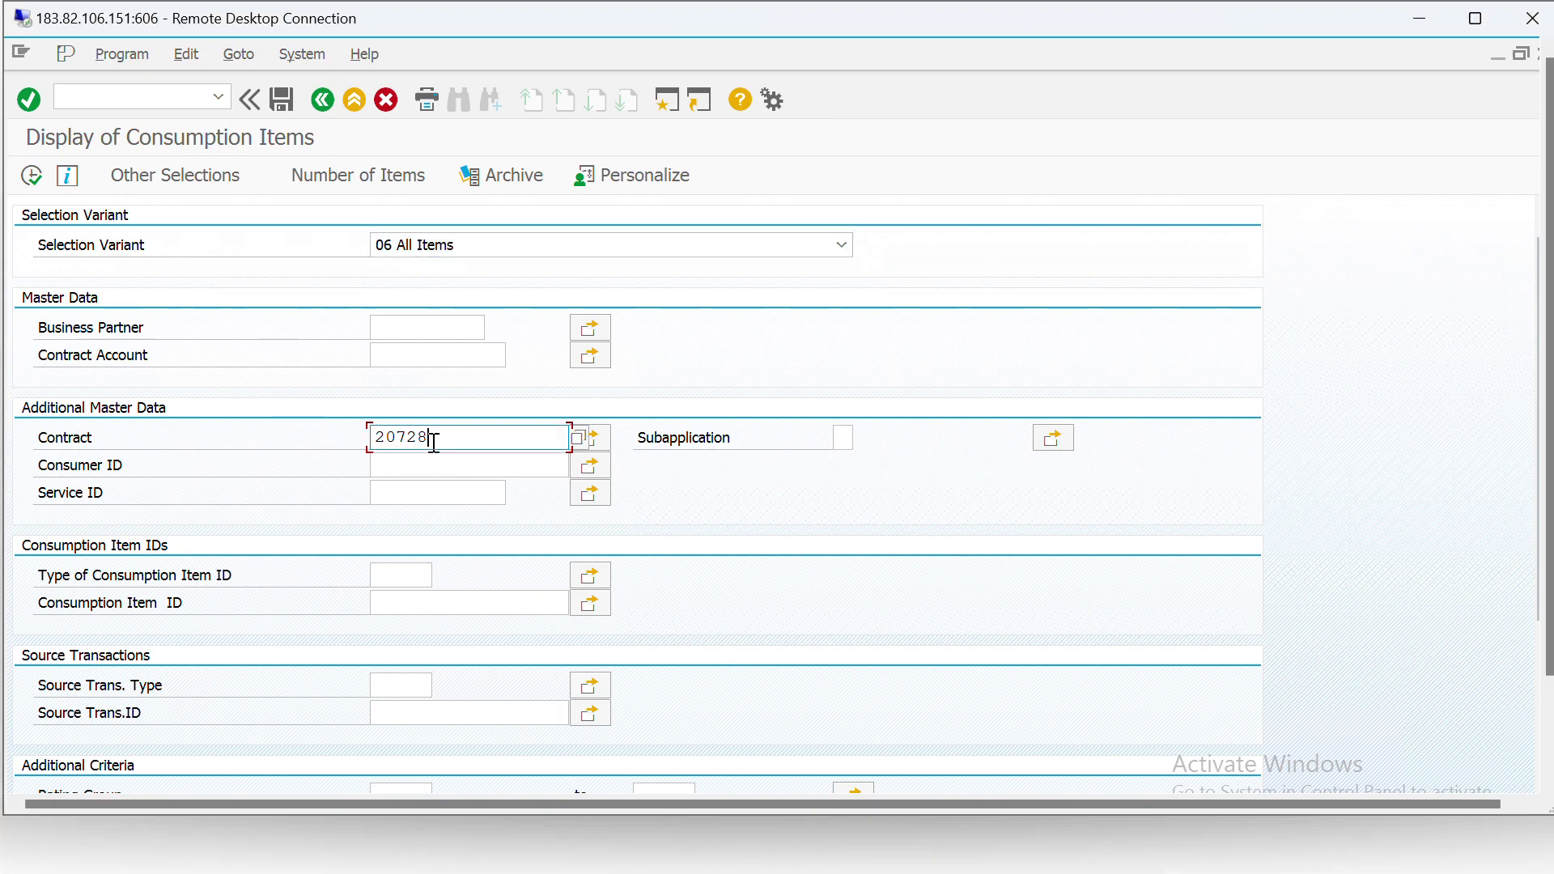
click(30, 176)
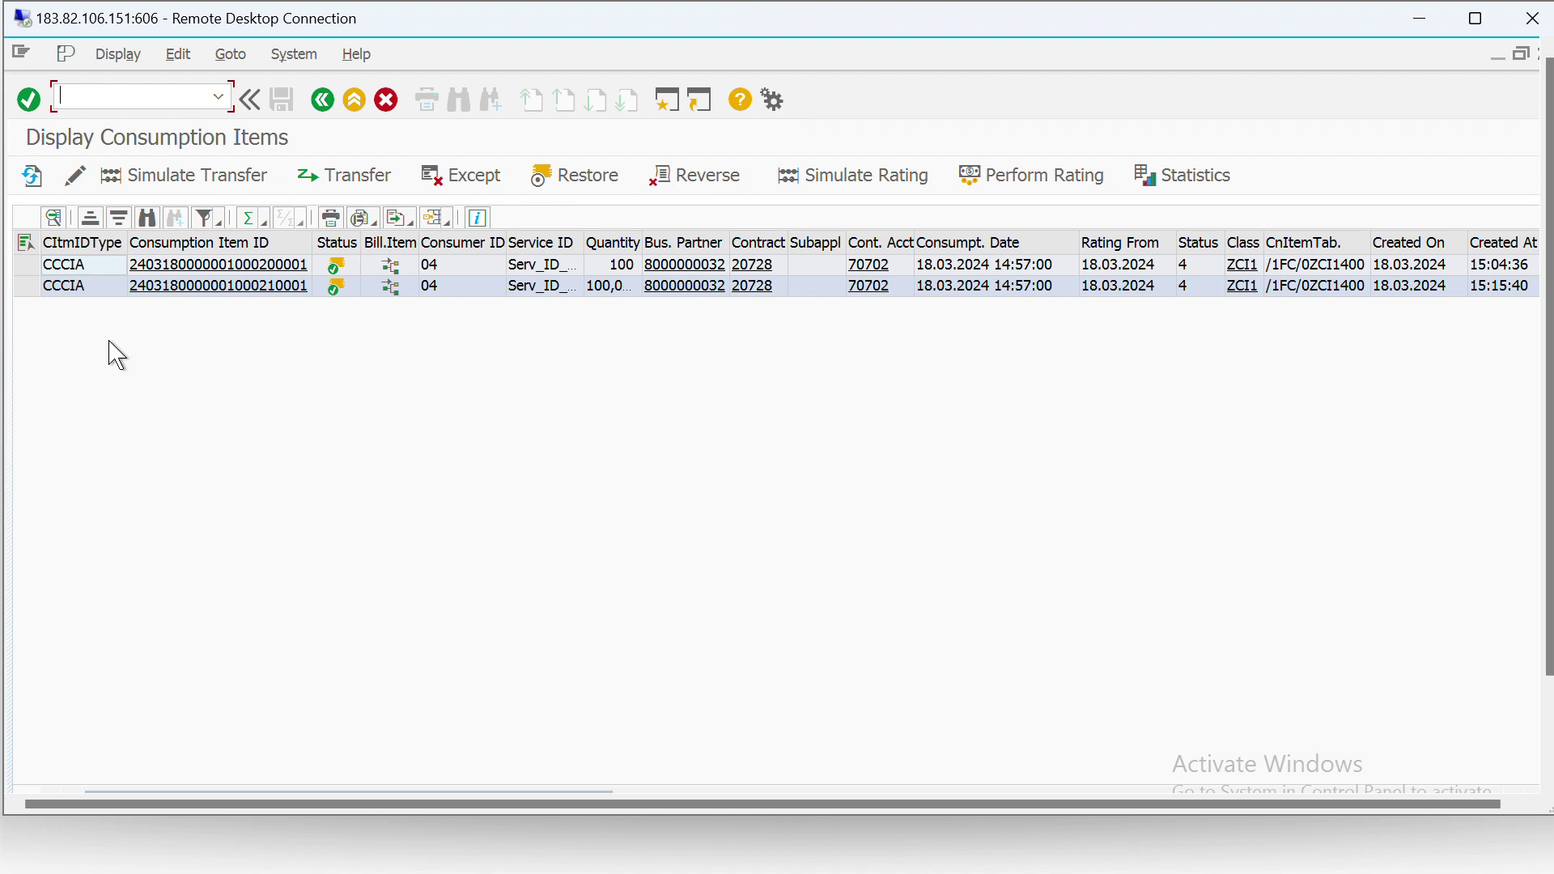
click(27, 268)
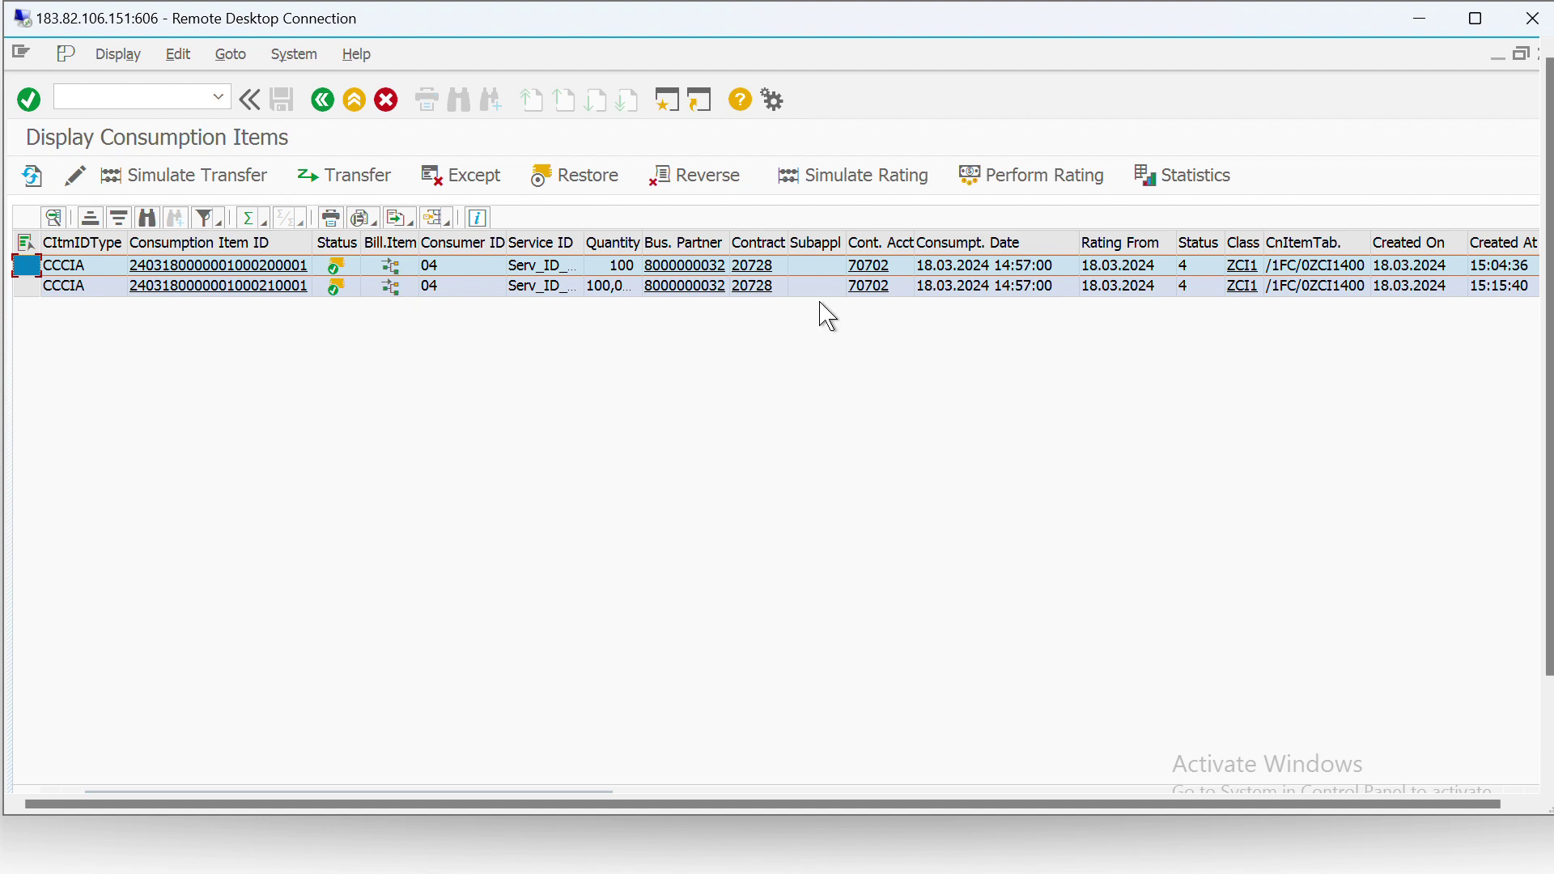
click(622, 240)
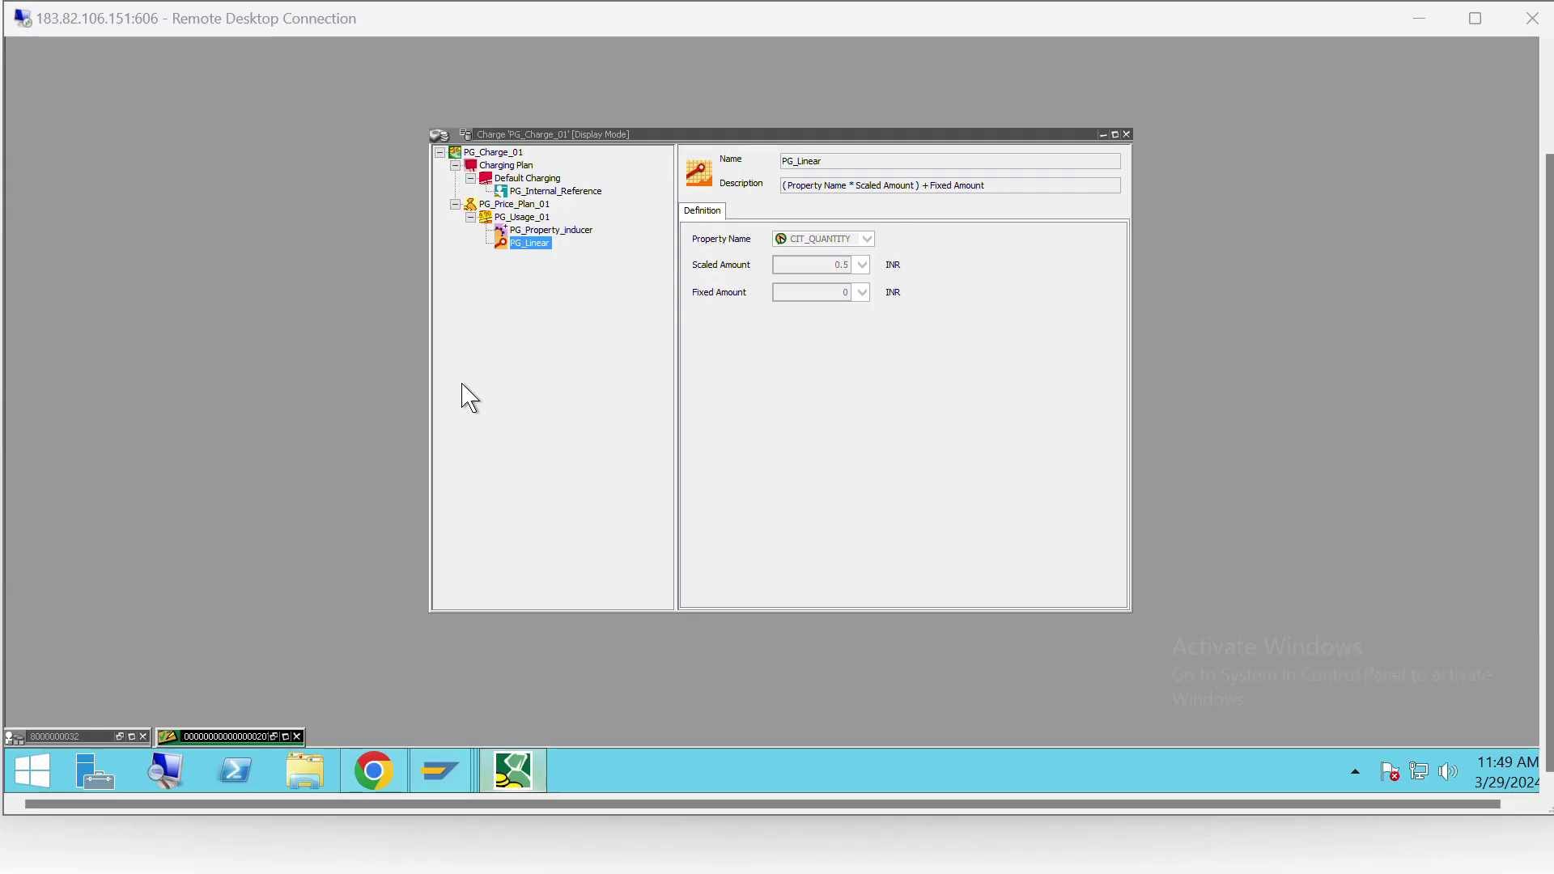
Step: Magnify the PG_Linear price rule to read 0.5 INR per CIT_QUANTITY
key(super+plus)
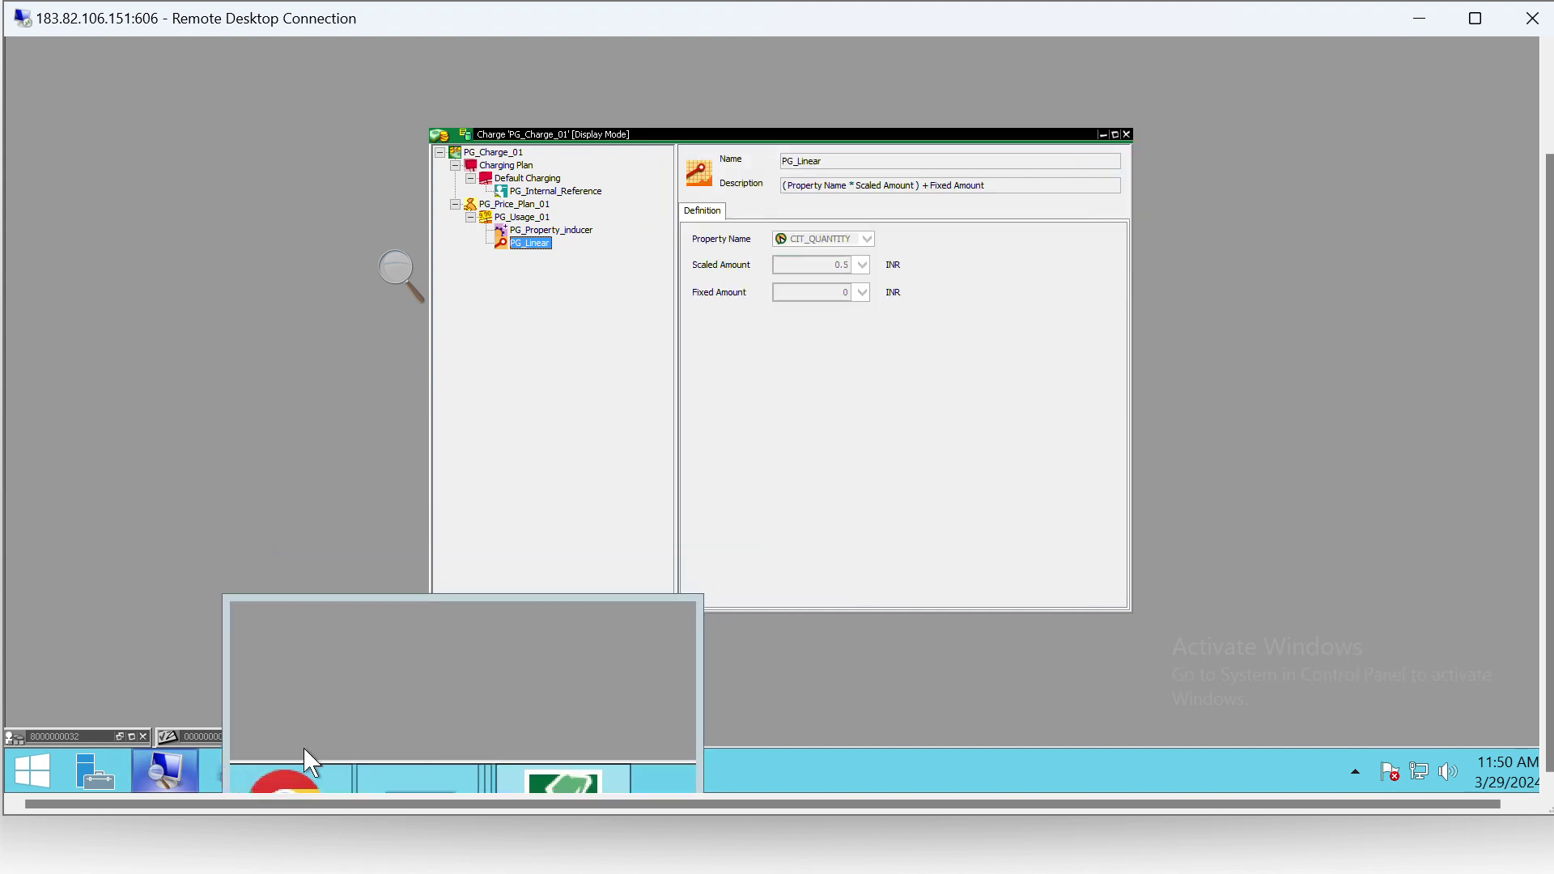
Step: Close the Magnifier and open the billable item of the first consumption item
click(182, 762)
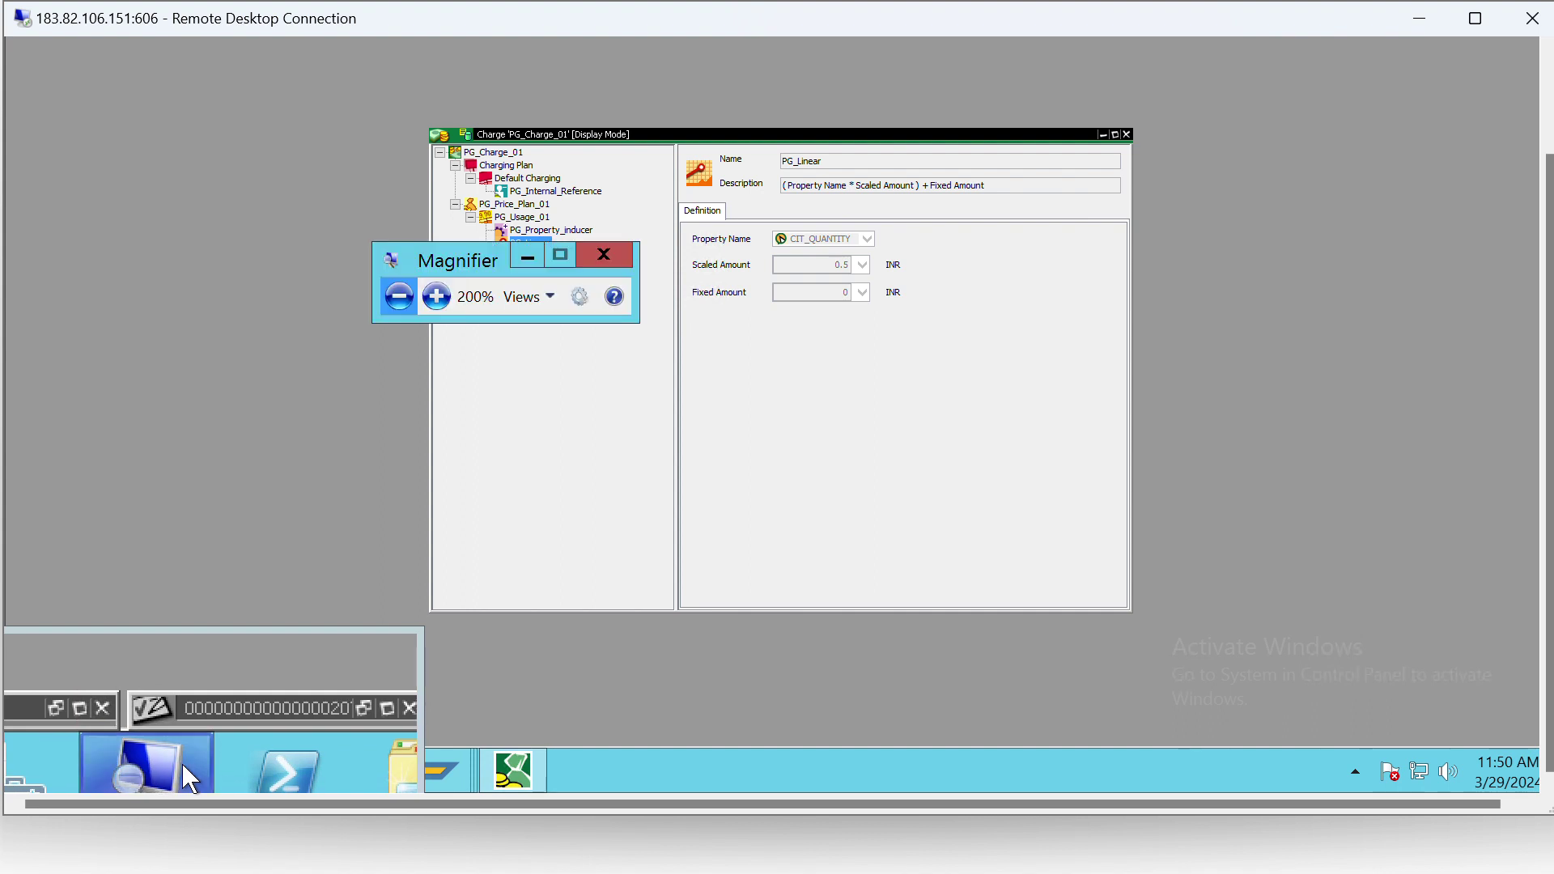
click(603, 254)
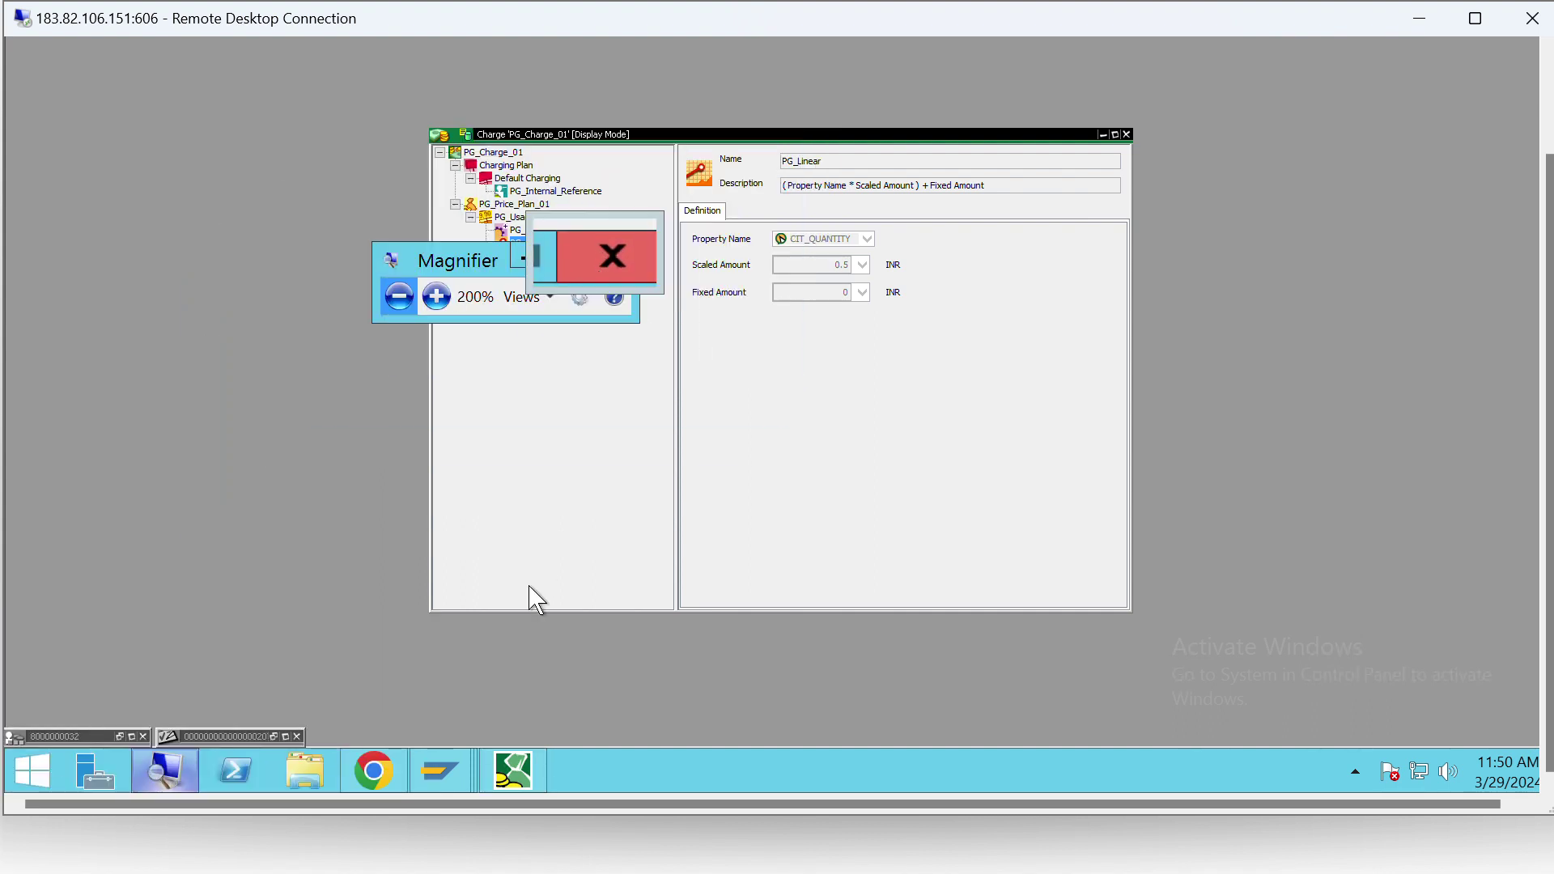
mouse_move(448, 798)
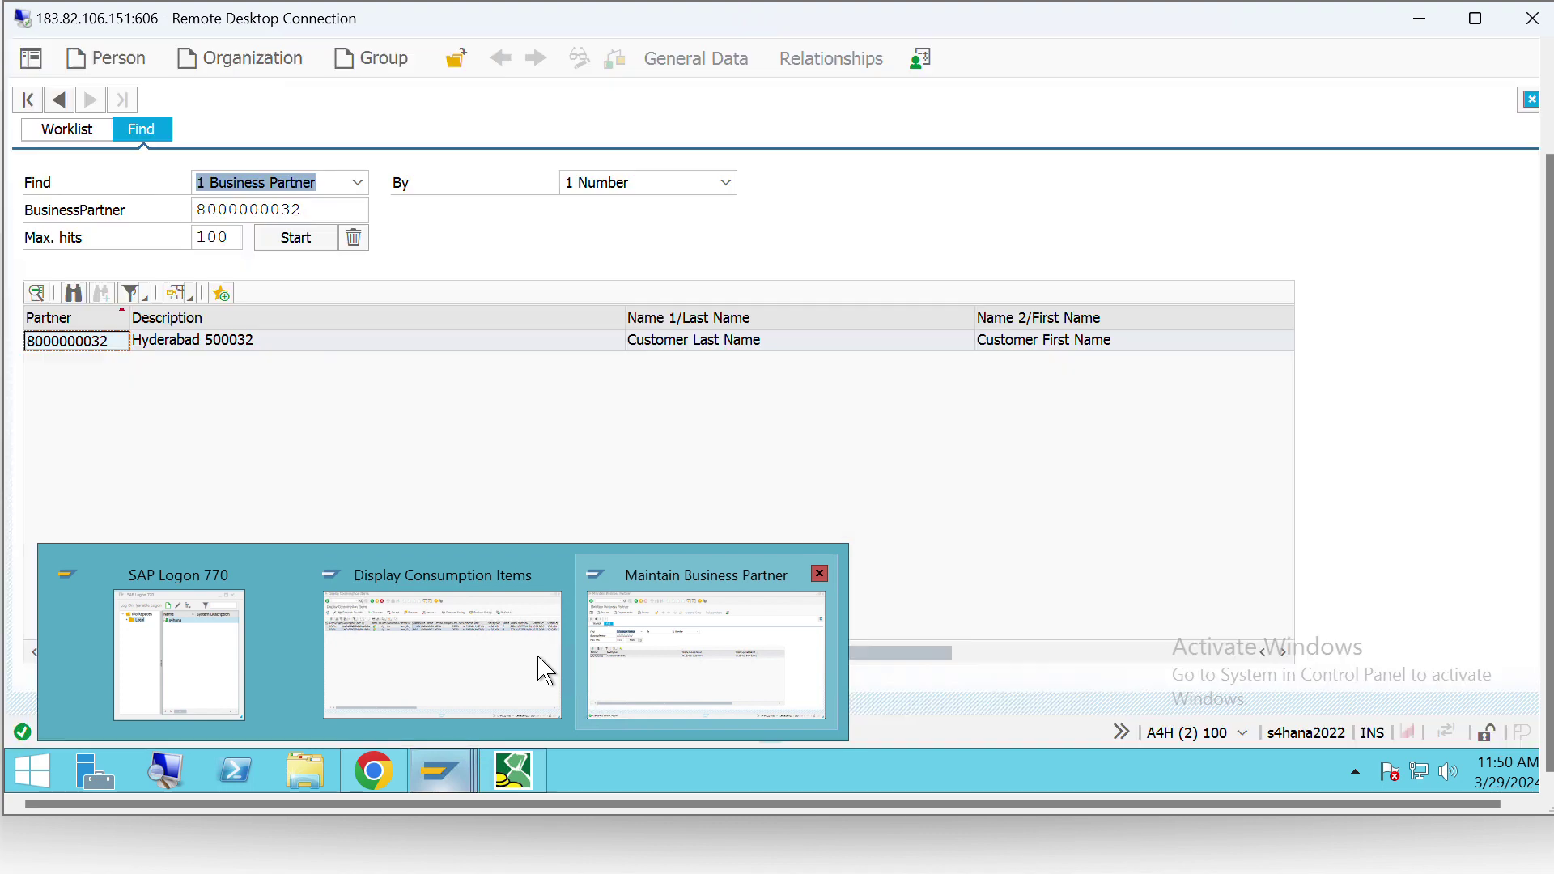
click(496, 666)
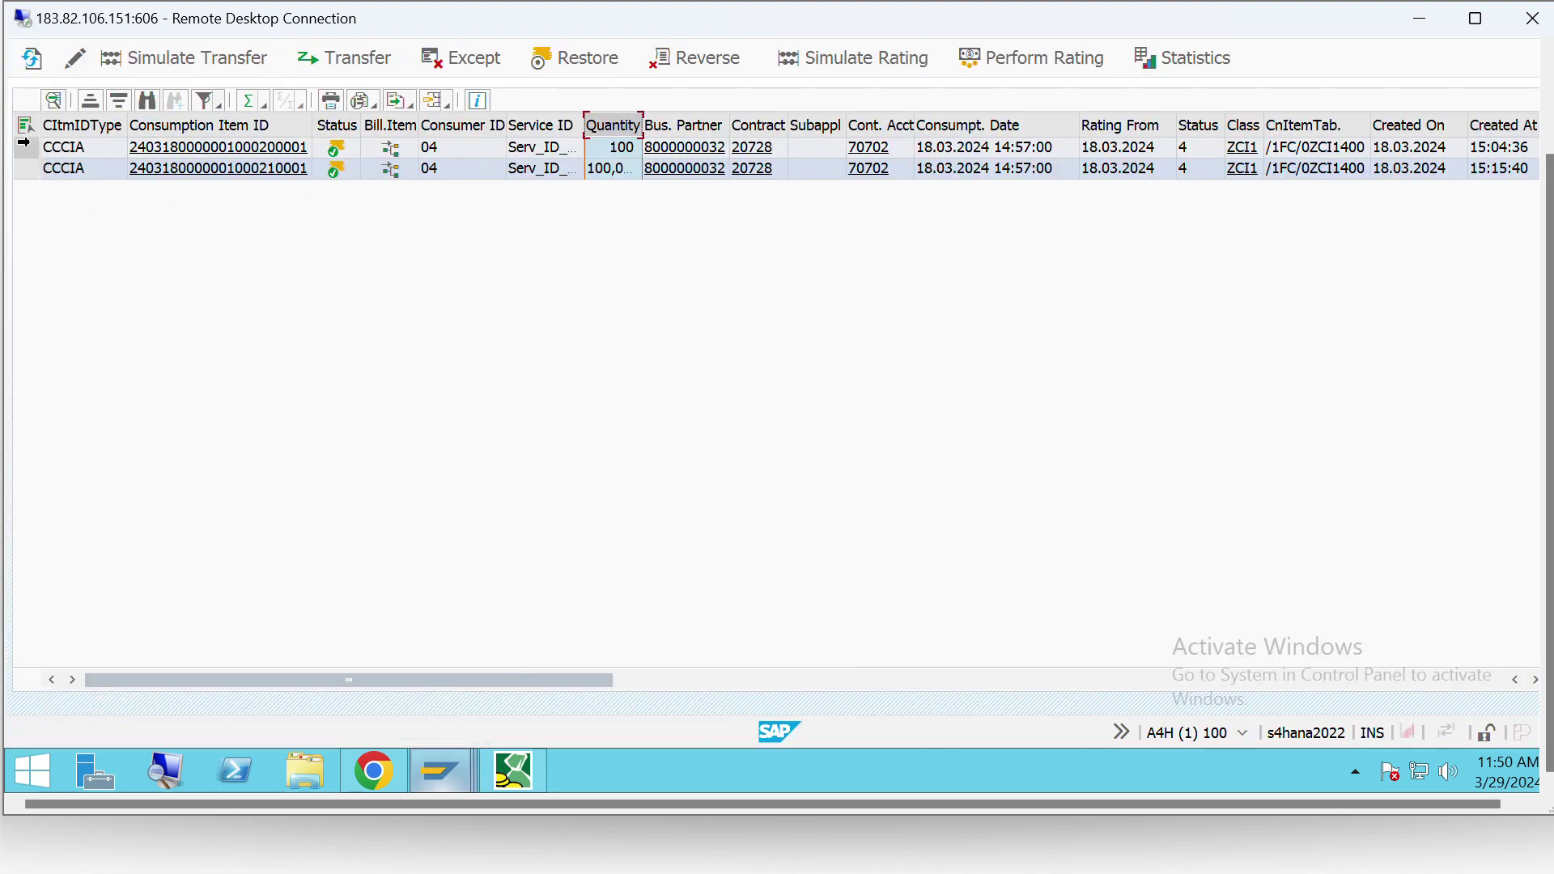
click(466, 151)
click(403, 158)
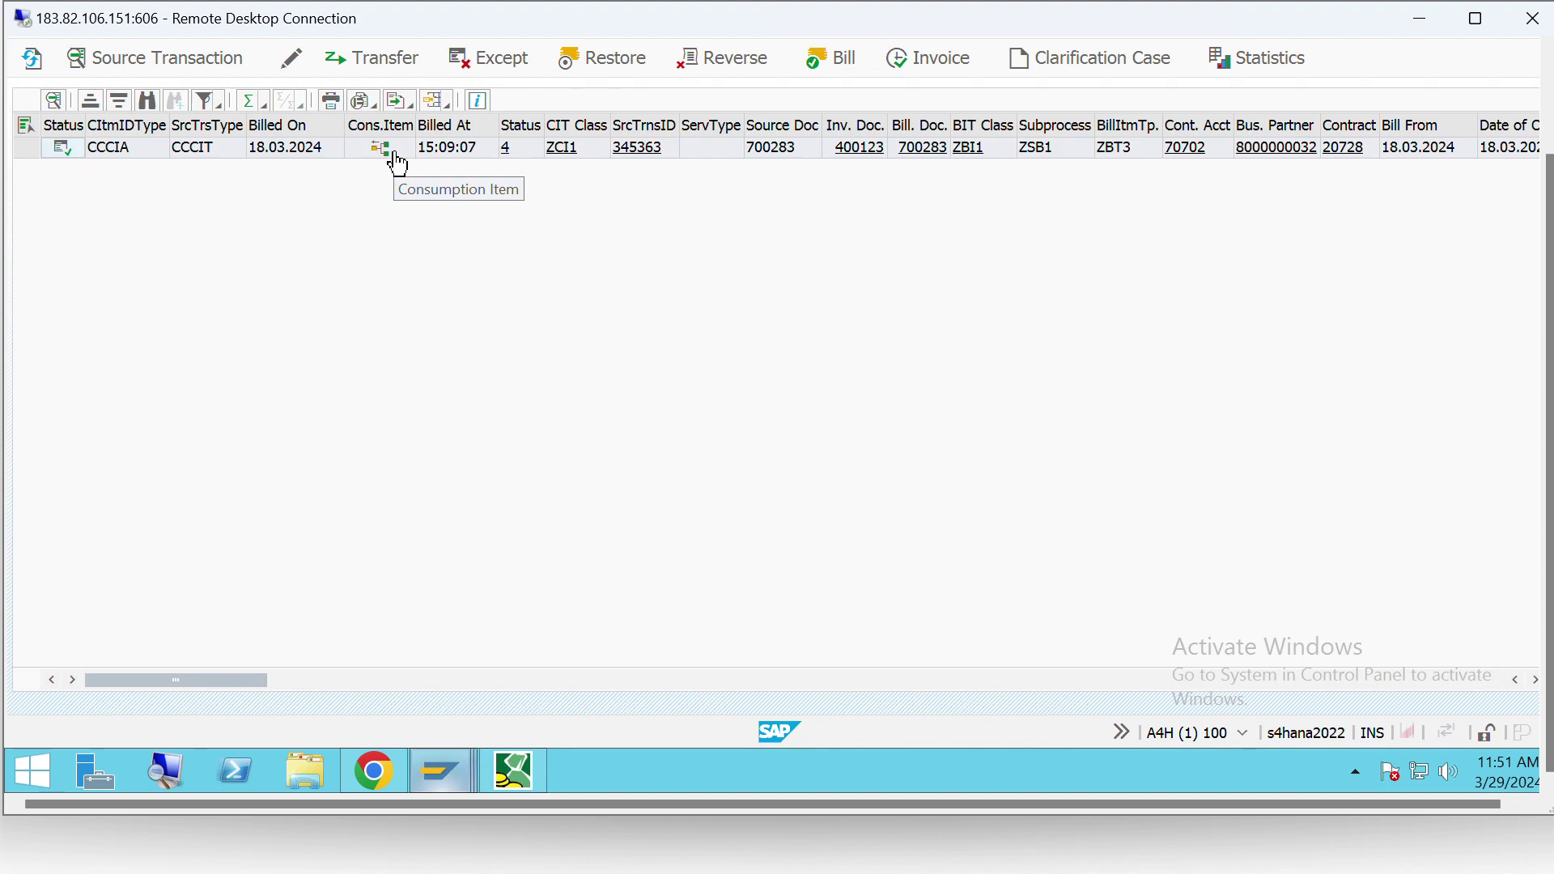
Step: Check the billed item's row, pointing out its 50,00 INR amount and invoice document
click(27, 151)
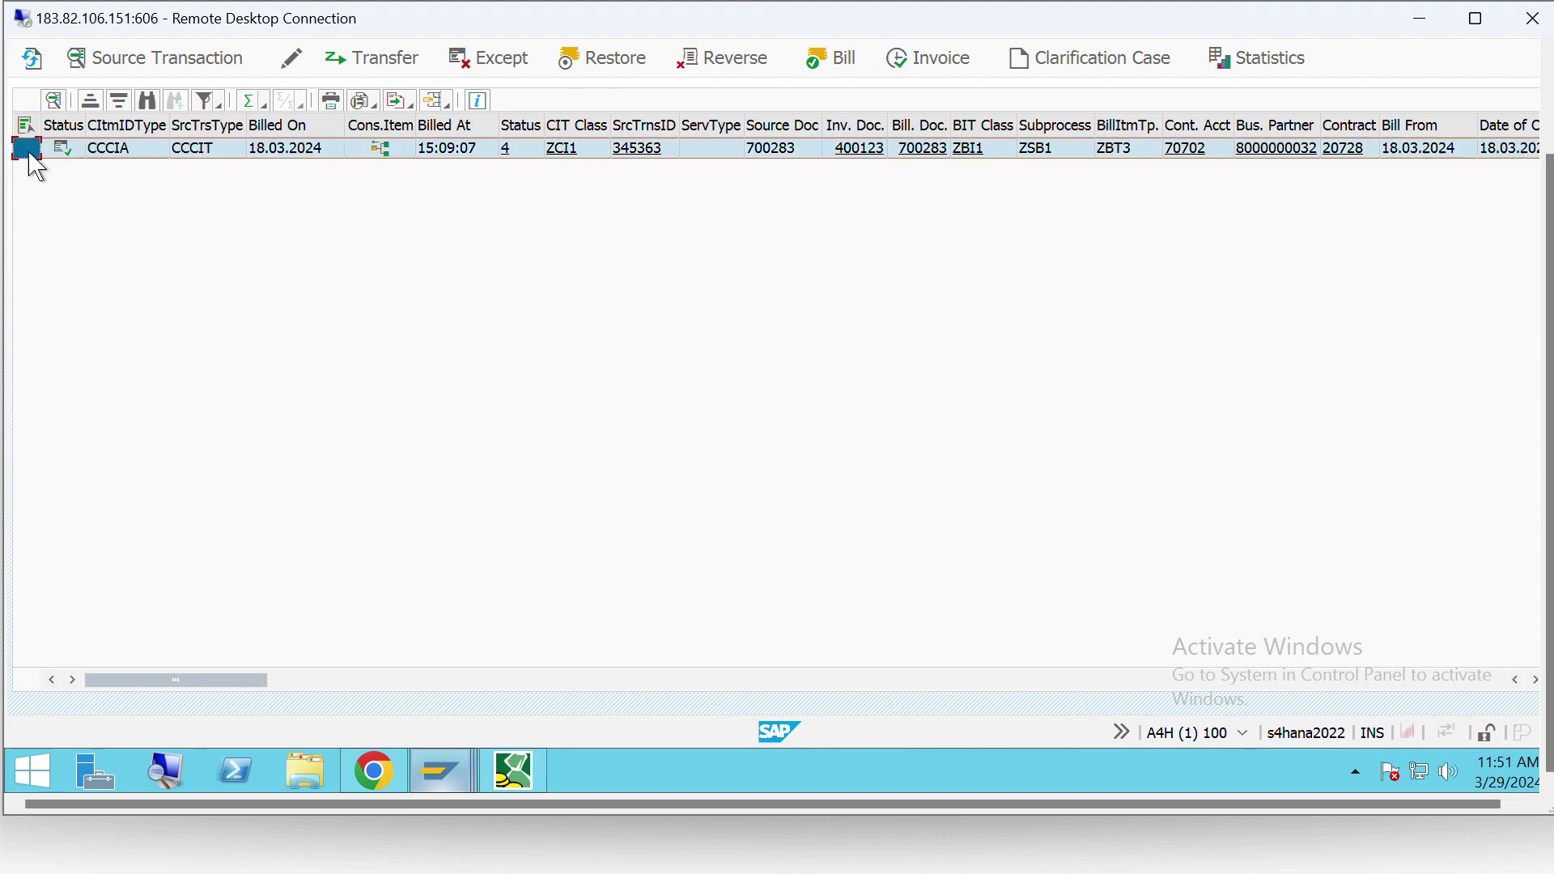
click(760, 149)
key(Right)
key(Right)
key(Right)
key(Right)
key(Right)
key(Right)
key(Right)
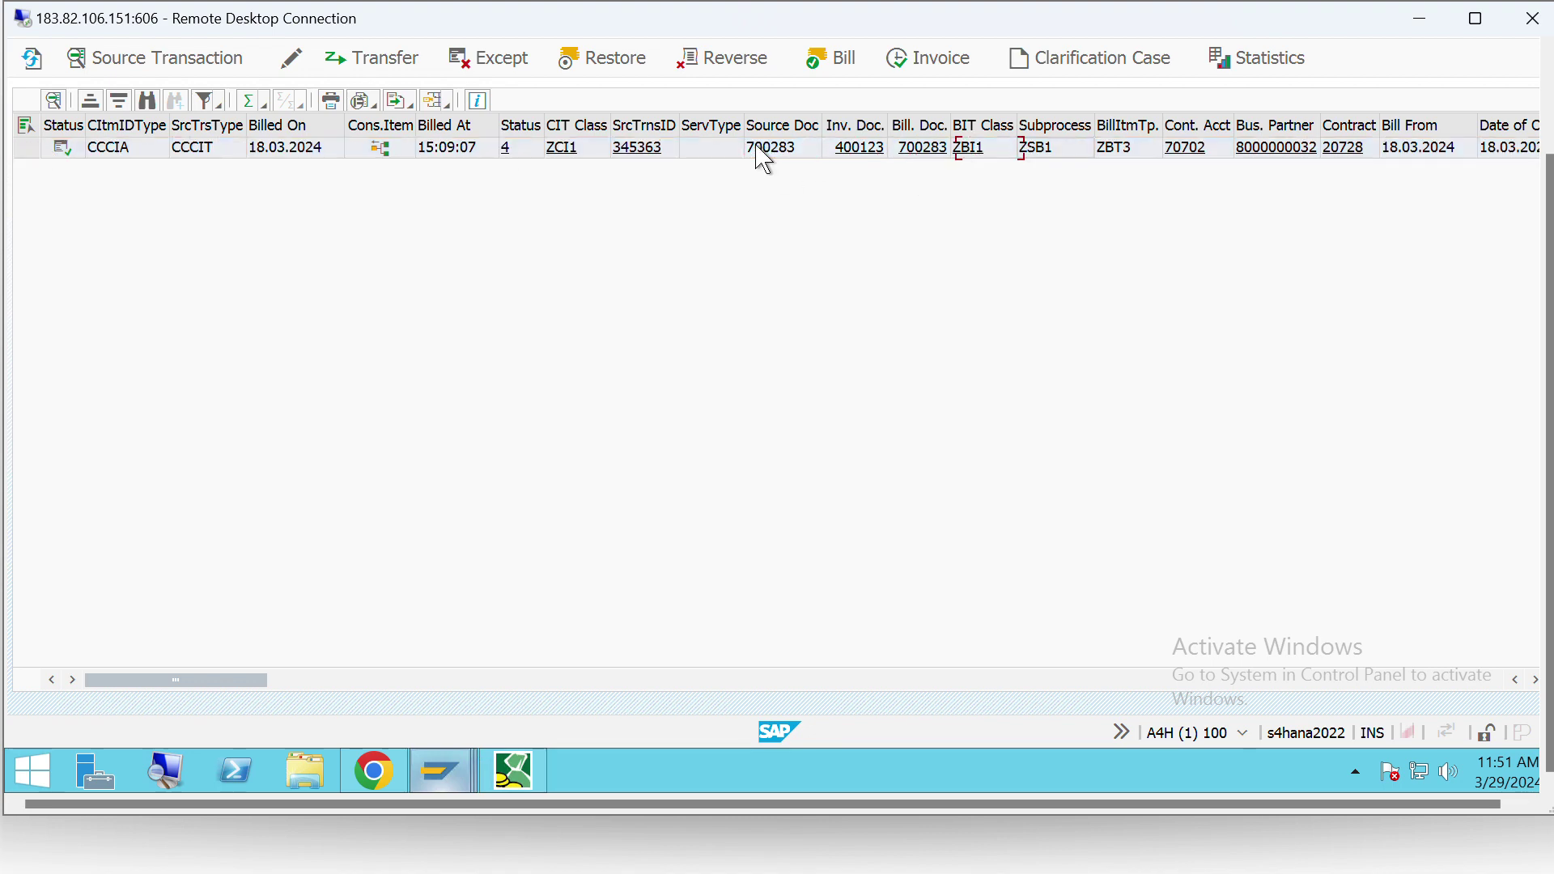
key(Right)
key(Right)
key(Right)
key(Right)
key(Right)
key(Right)
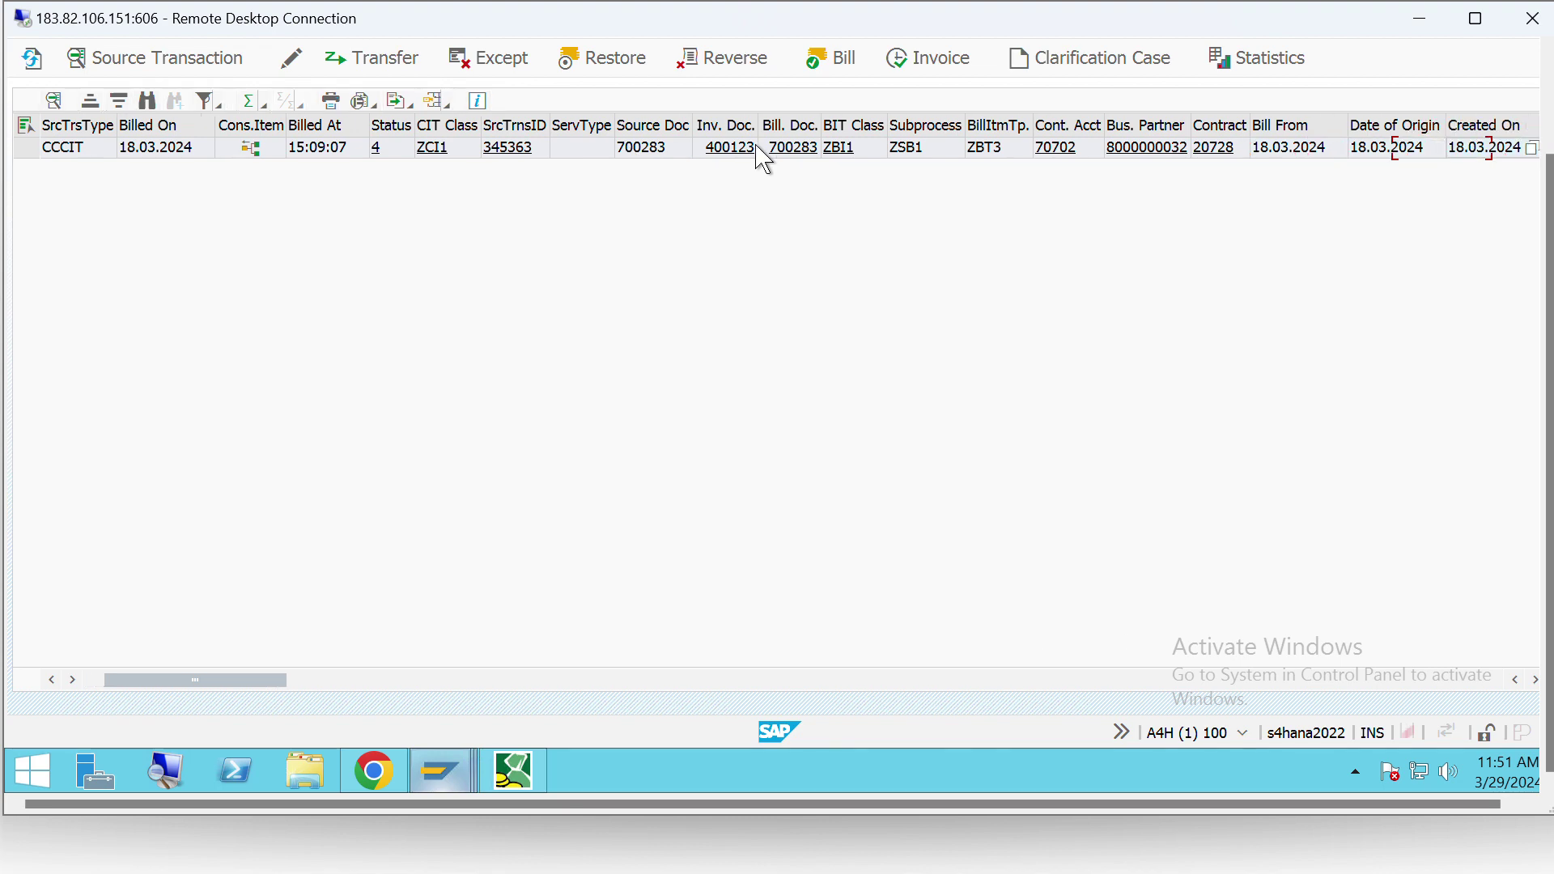
key(Left)
key(Left)
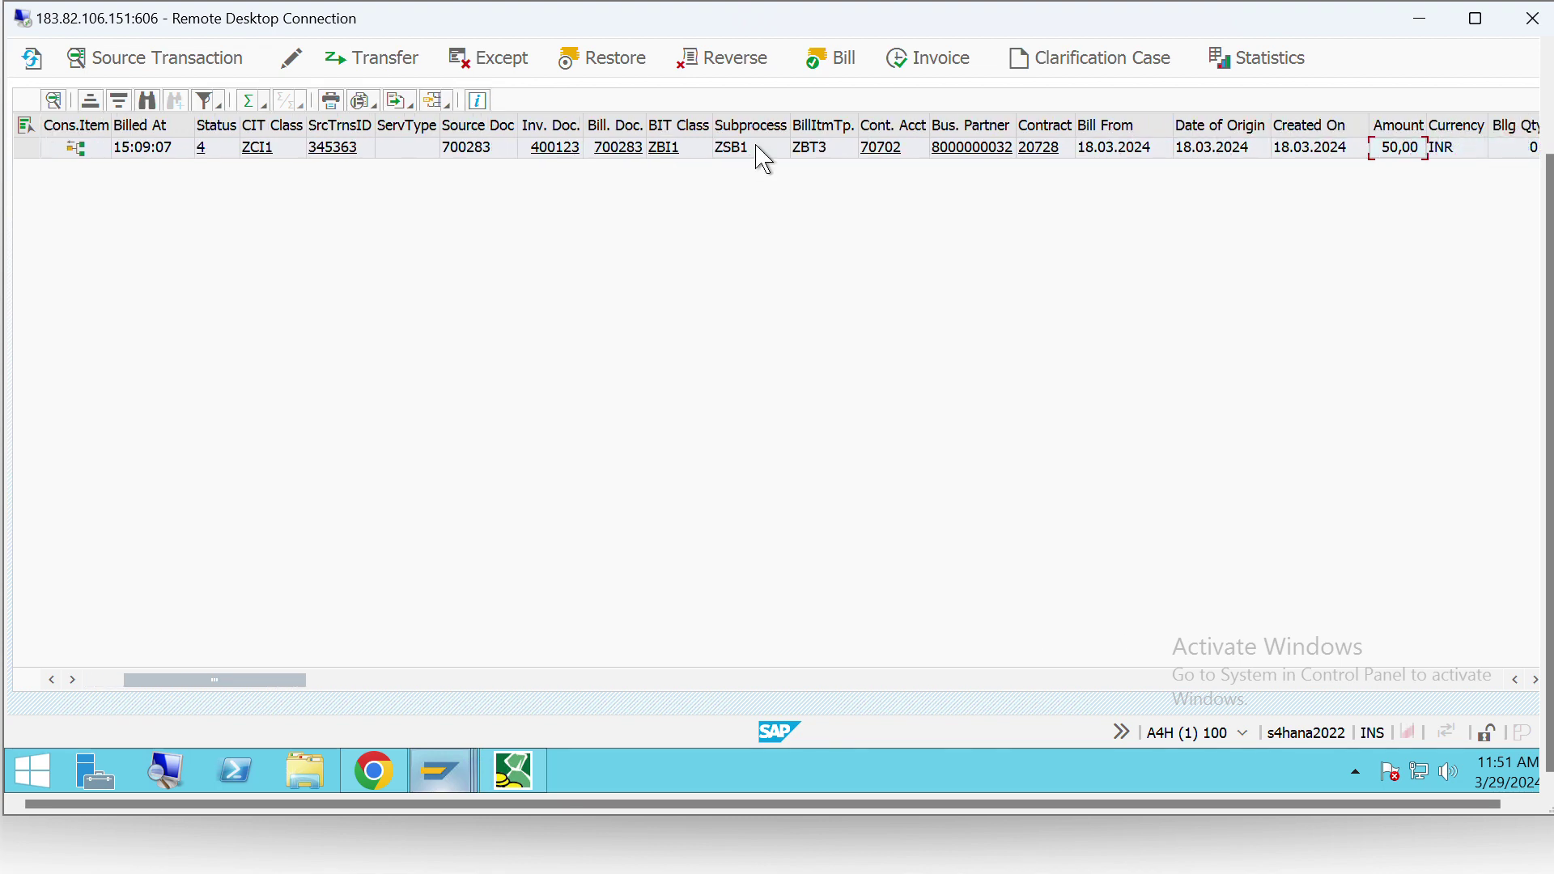
key(Right)
key(Left)
key(Right)
key(Left)
click(1548, 89)
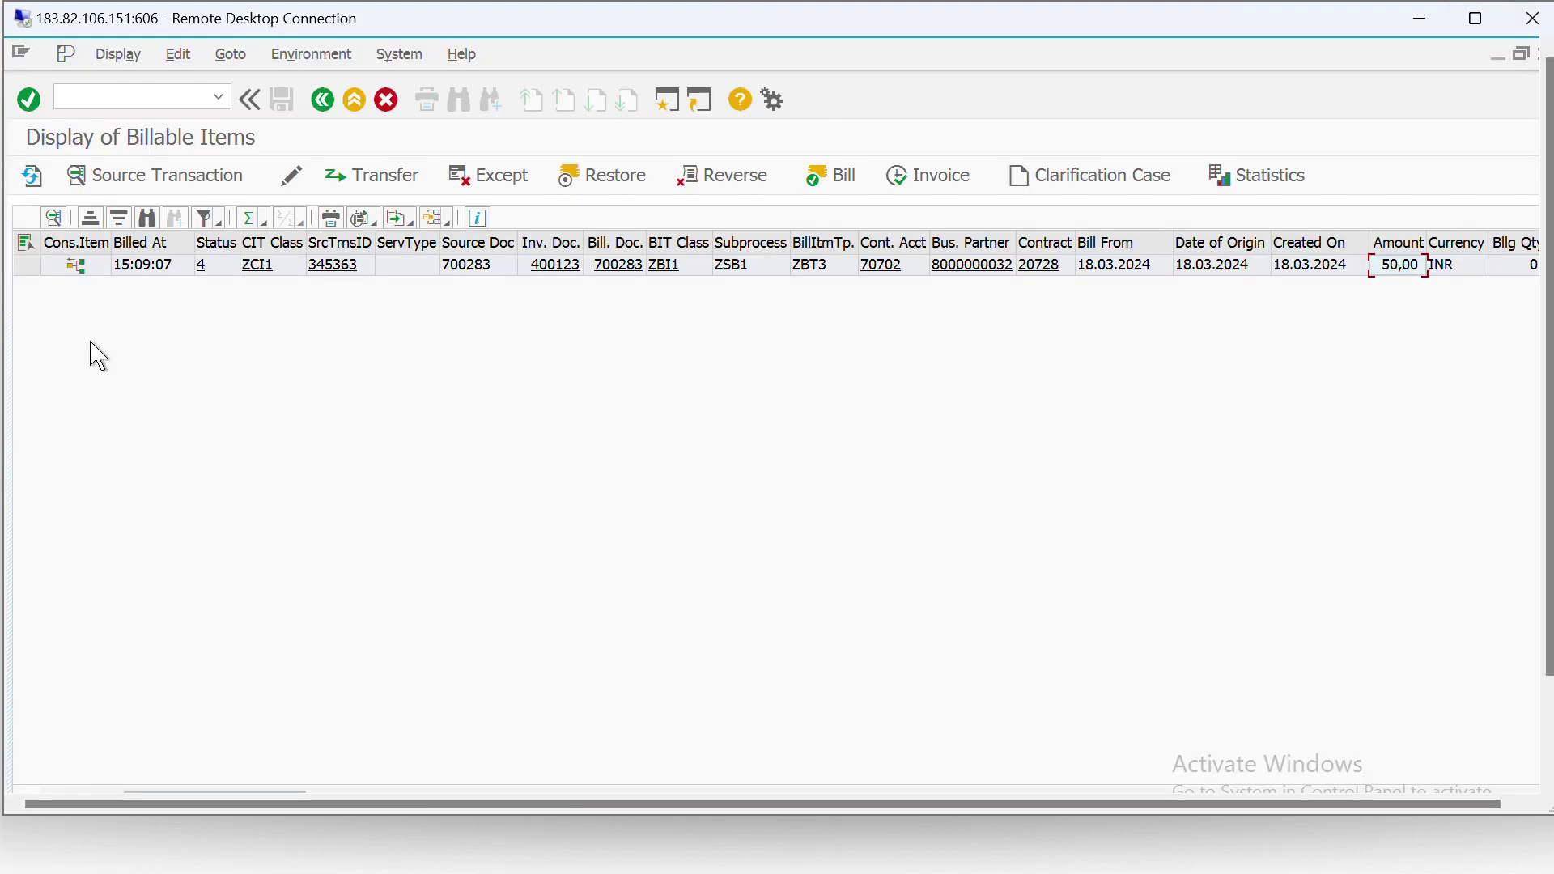
Step: Go back to the consumption items and open the second item's billable item
click(30, 263)
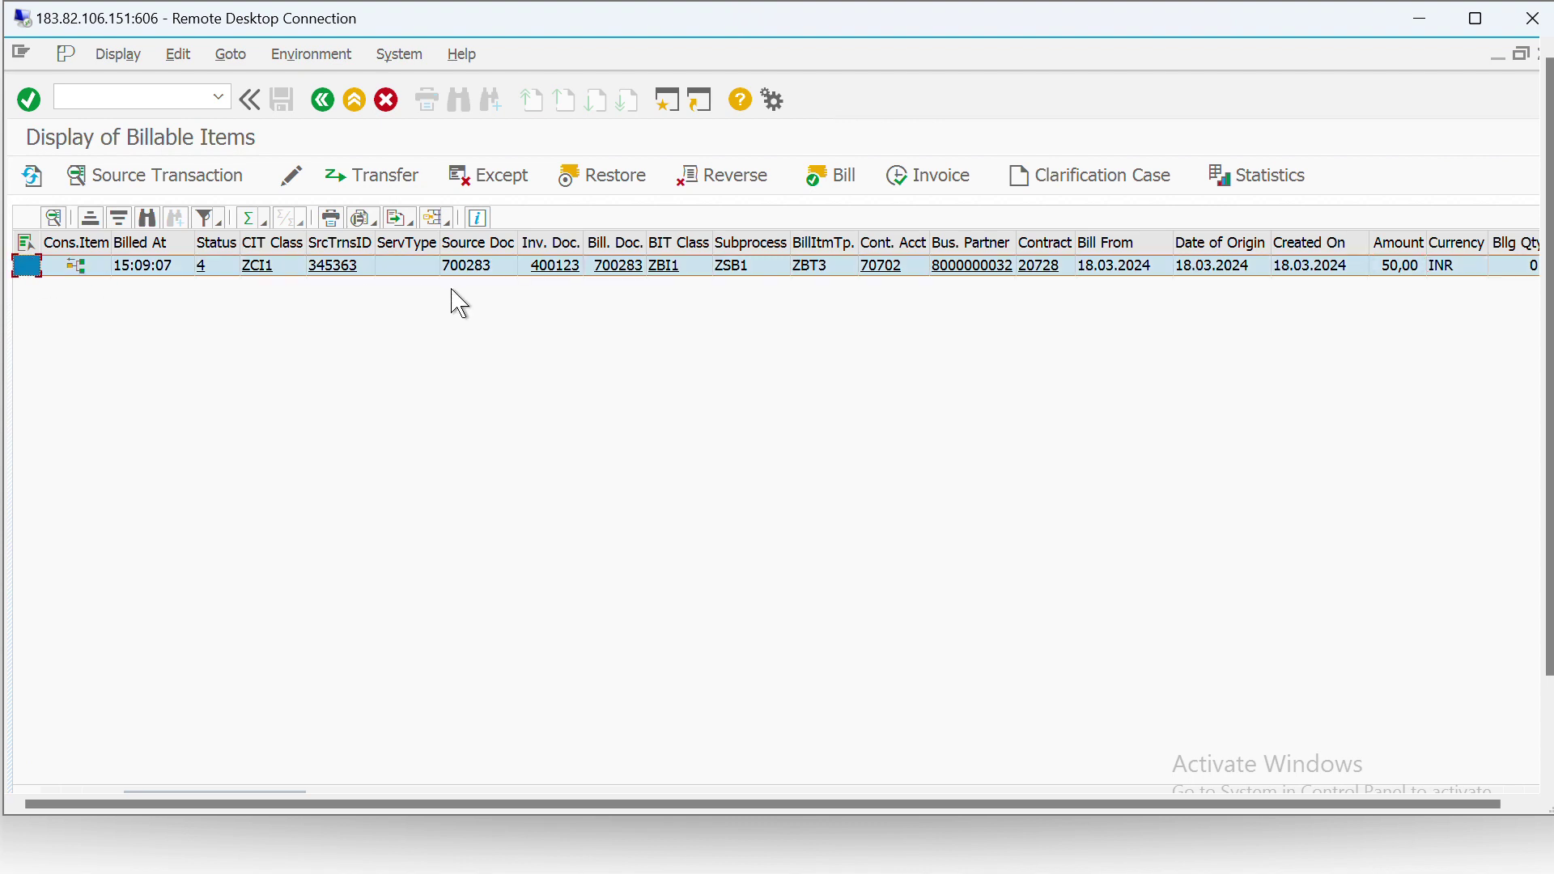
click(328, 105)
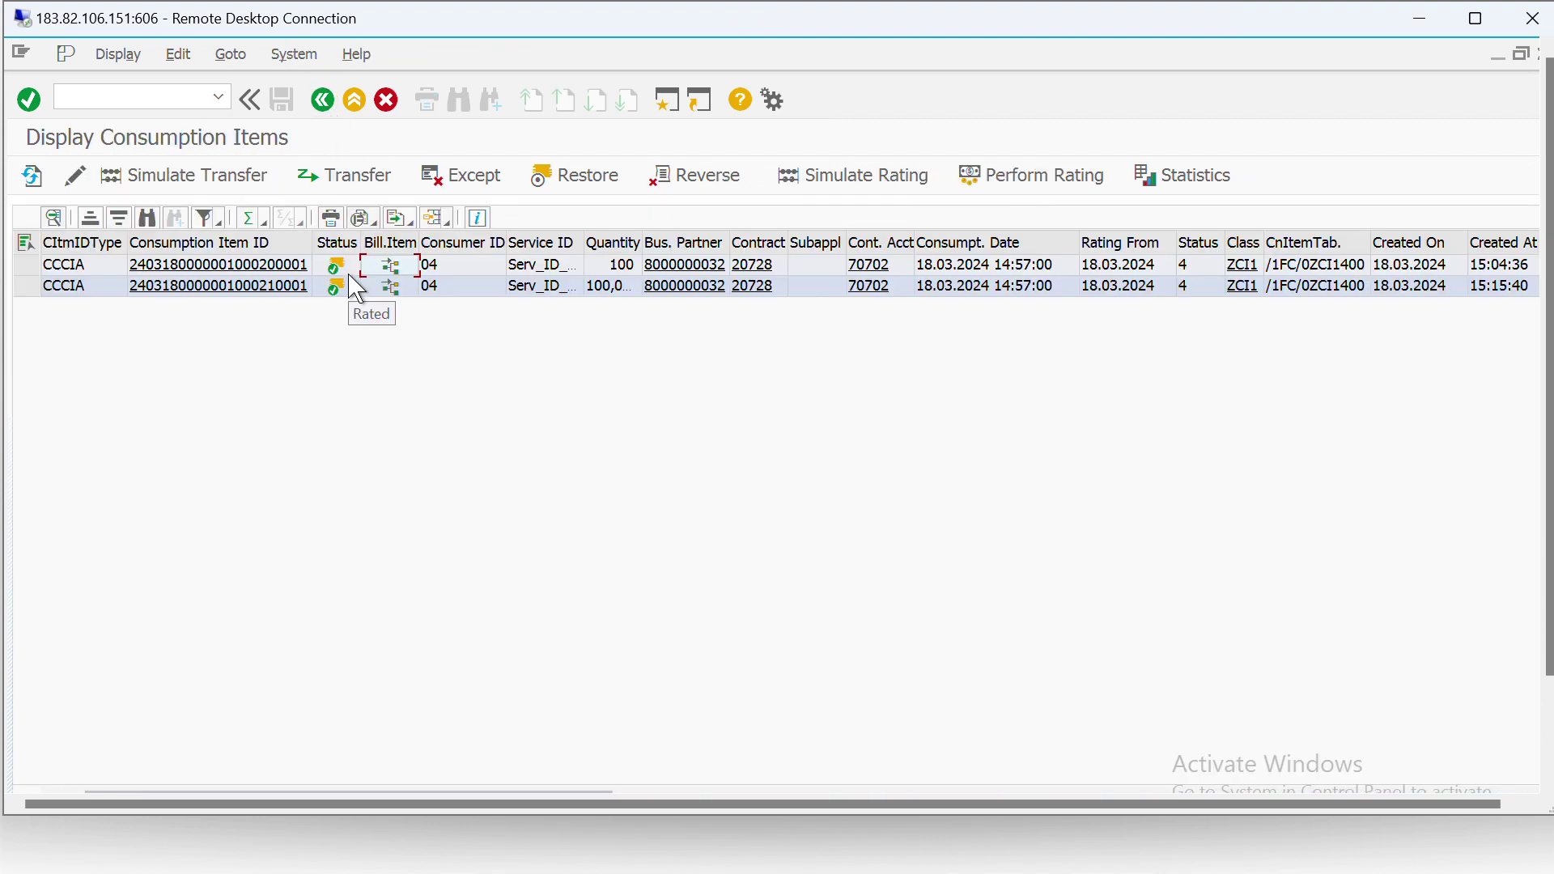
click(392, 290)
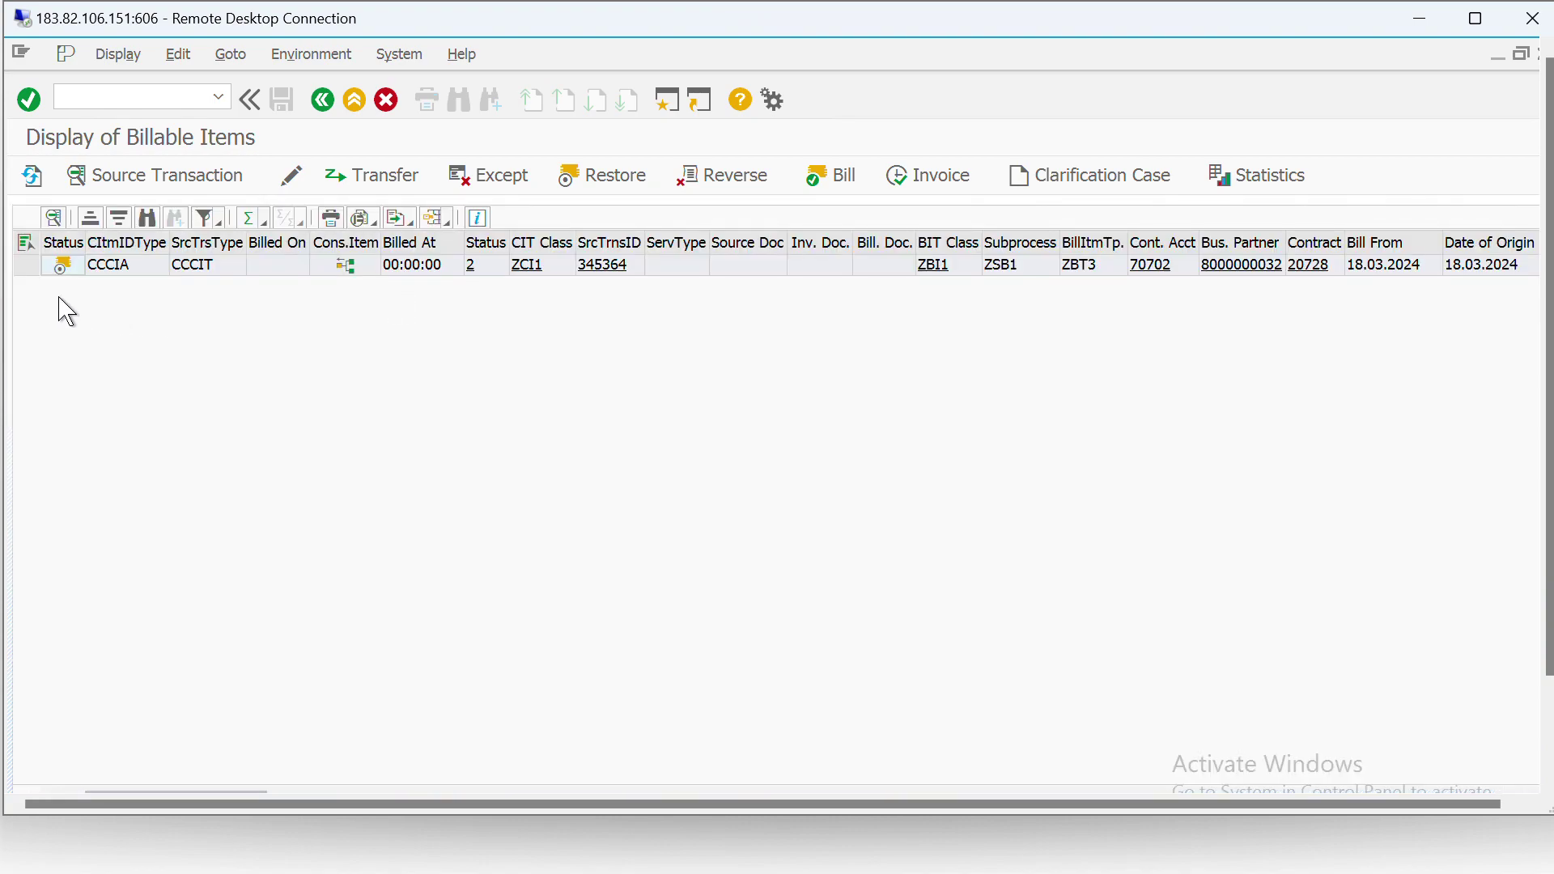
Step: Check the unbilled item's empty invoice document, amount and dates, then select it
click(29, 268)
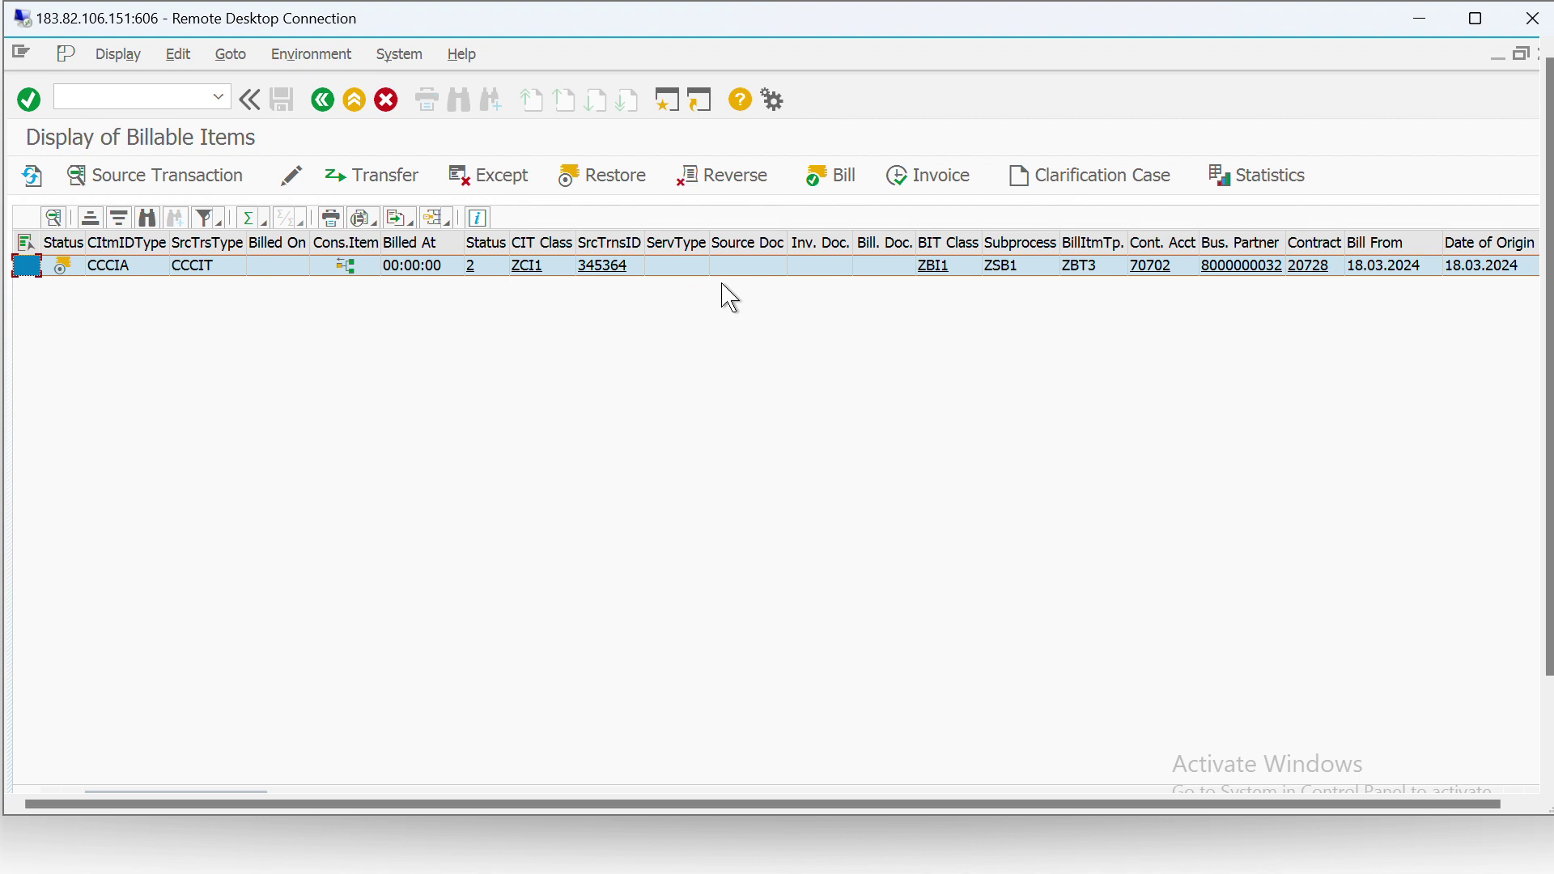
click(821, 270)
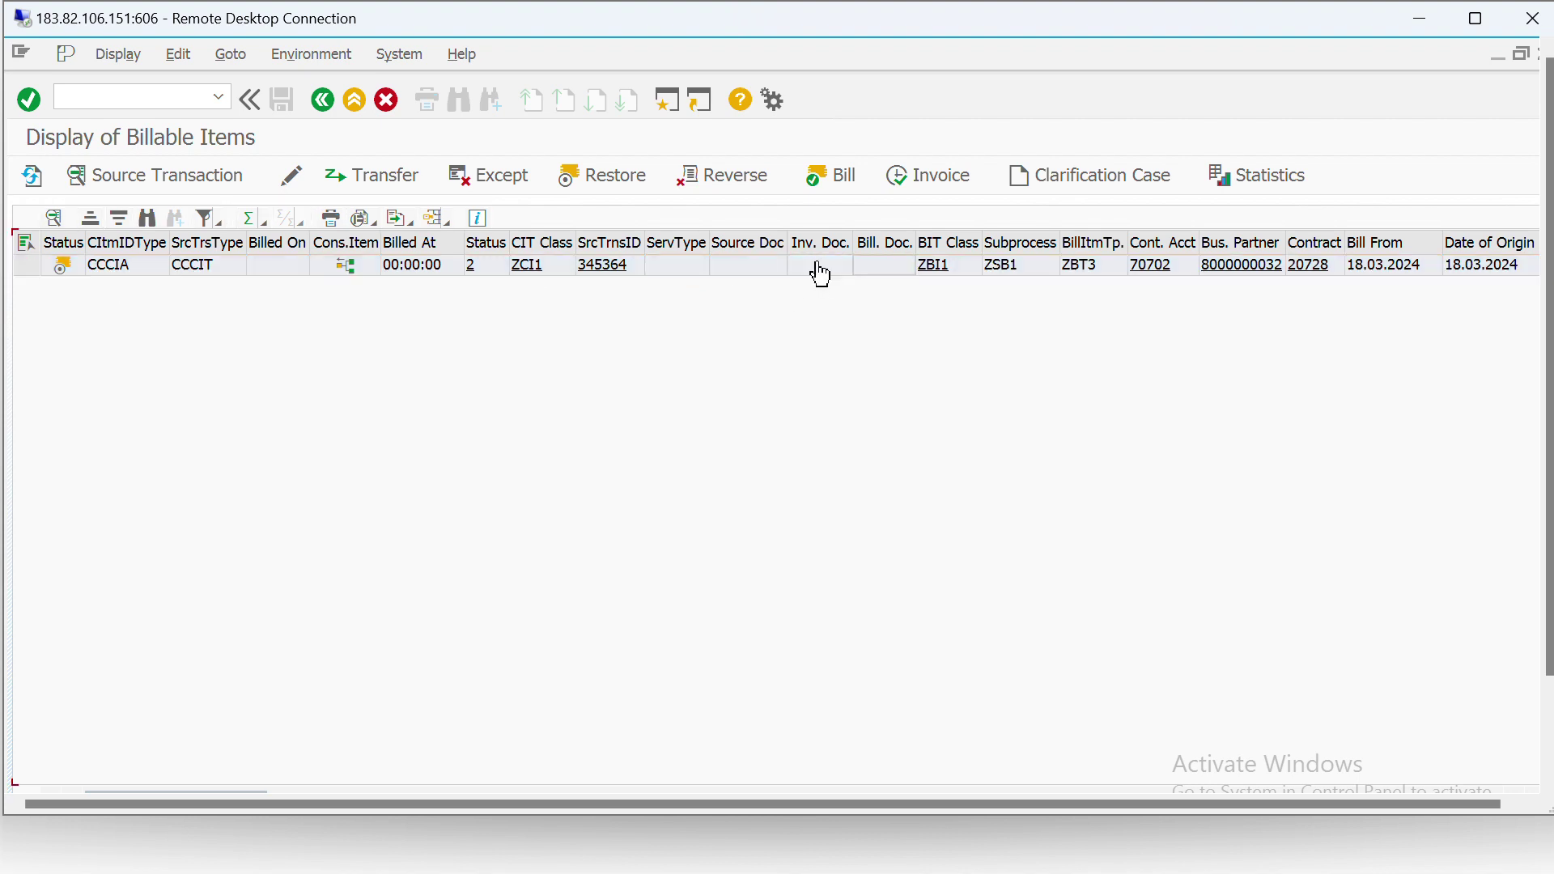
key(Right)
key(Right)
key(Right)
key(Right)
key(Right)
key(Right)
key(Right)
key(Right)
key(Right)
key(Right)
key(Right)
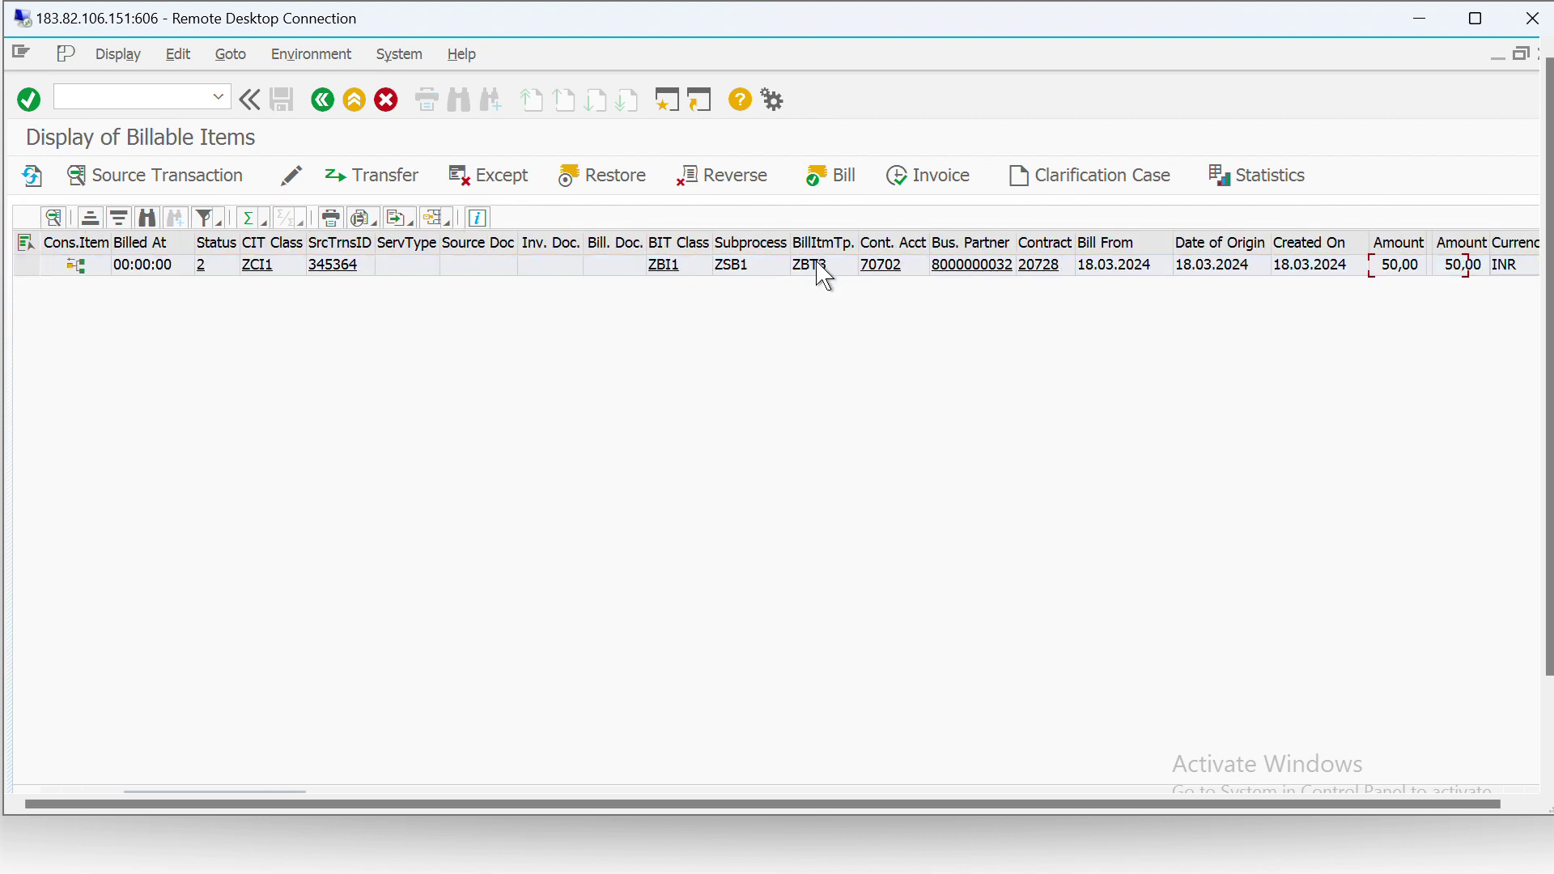
key(Left)
key(Left)
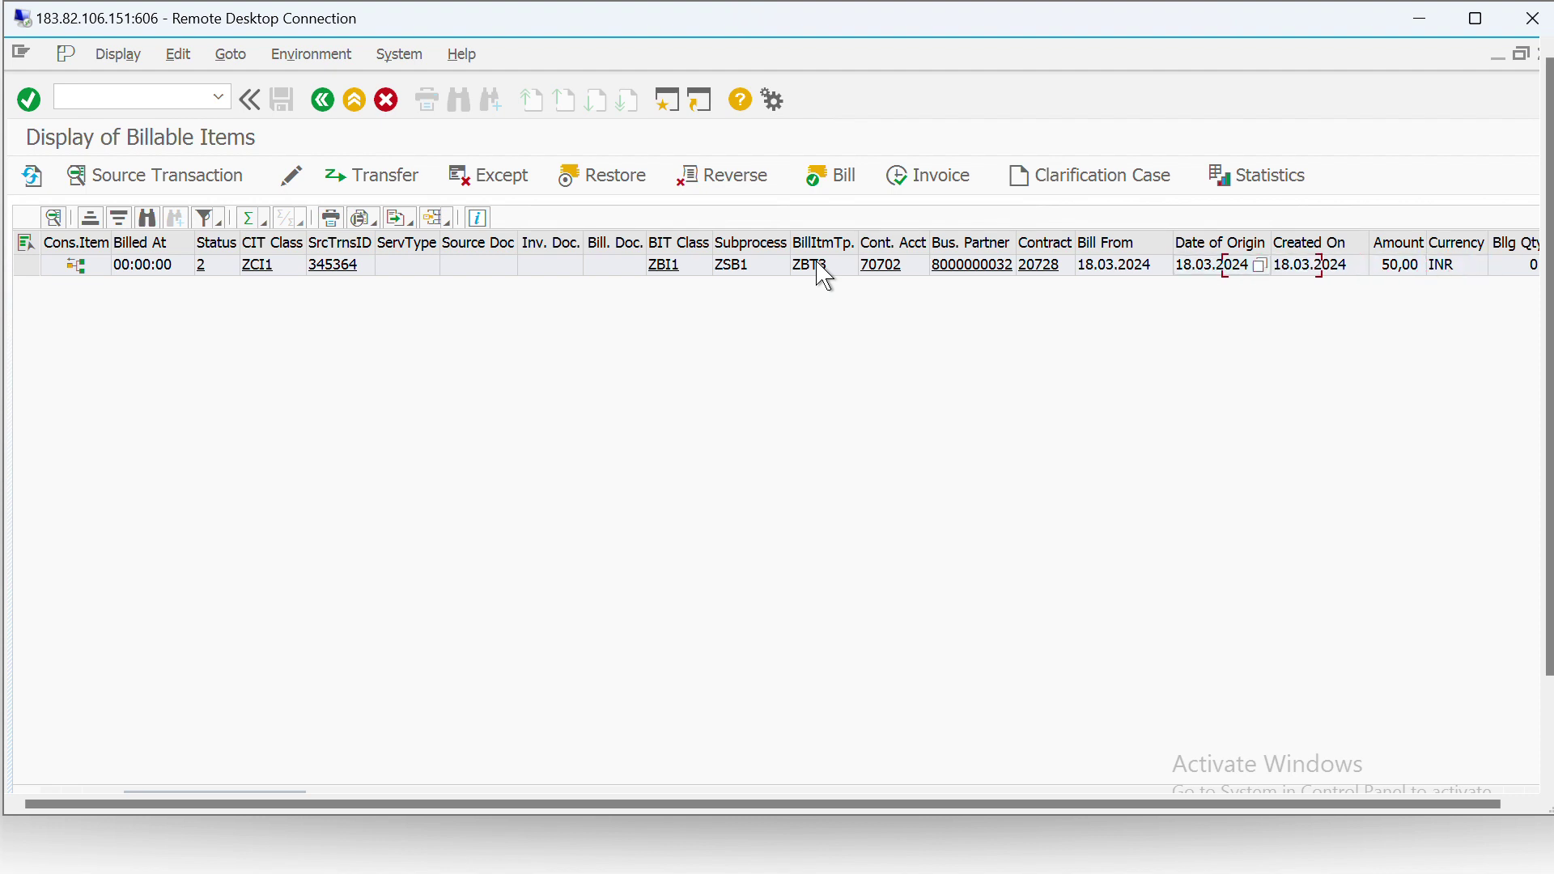
key(Left)
key(Left)
key(Left)
key(Left)
key(Left)
key(Left)
key(Left)
key(Left)
key(Left)
key(Left)
key(Left)
key(Left)
key(Left)
key(Left)
key(Left)
key(Left)
key(Left)
key(Left)
key(Left)
key(Left)
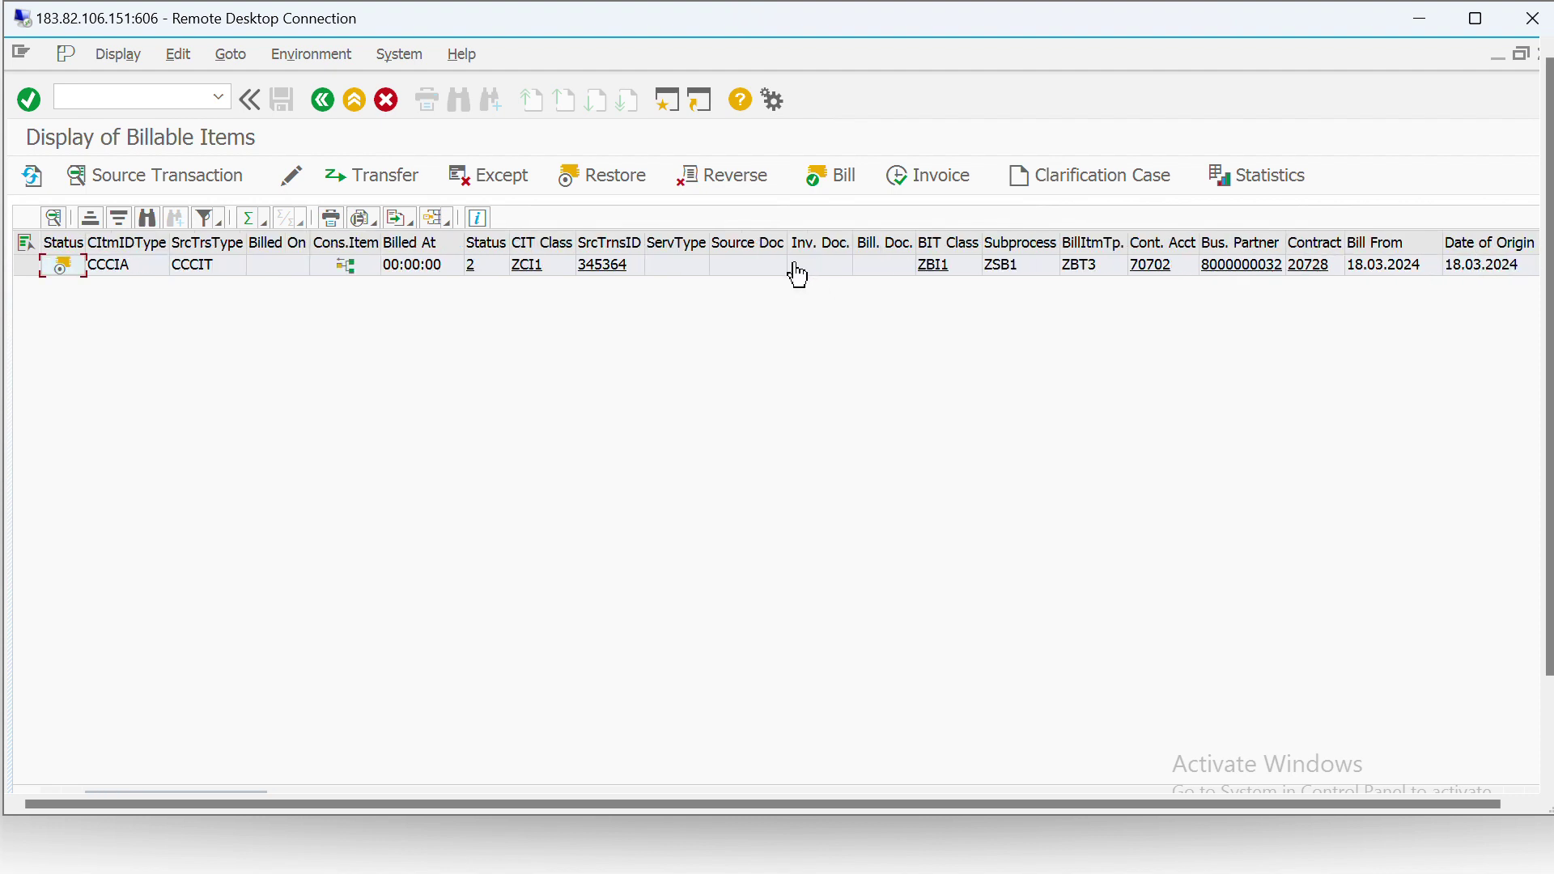
click(36, 265)
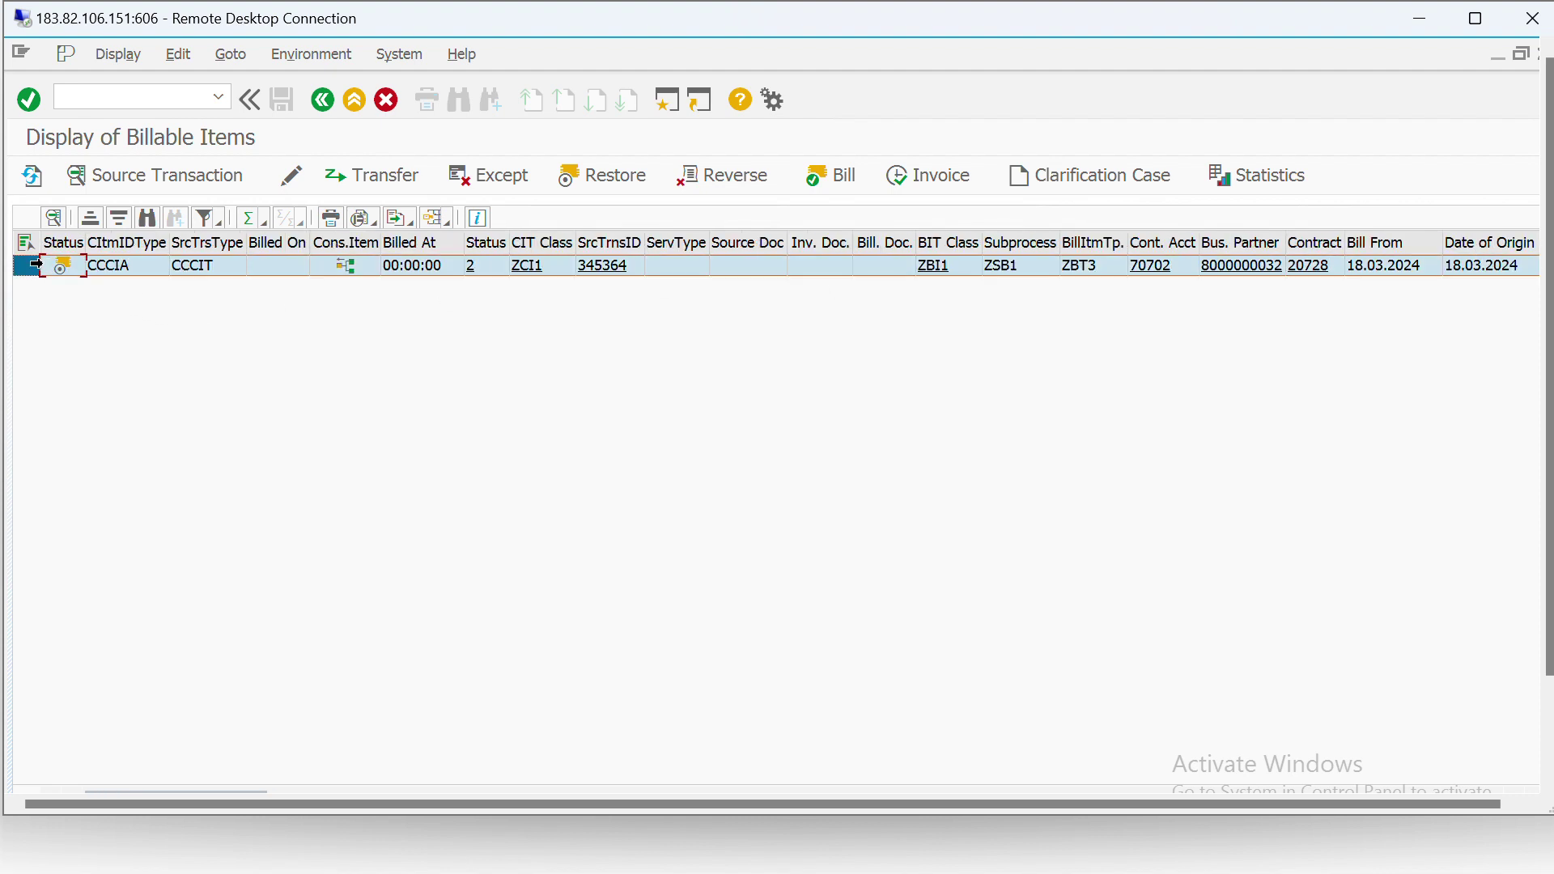
Step: Bill the item with process ZBP4 without dialog and review billing document 700284
click(832, 180)
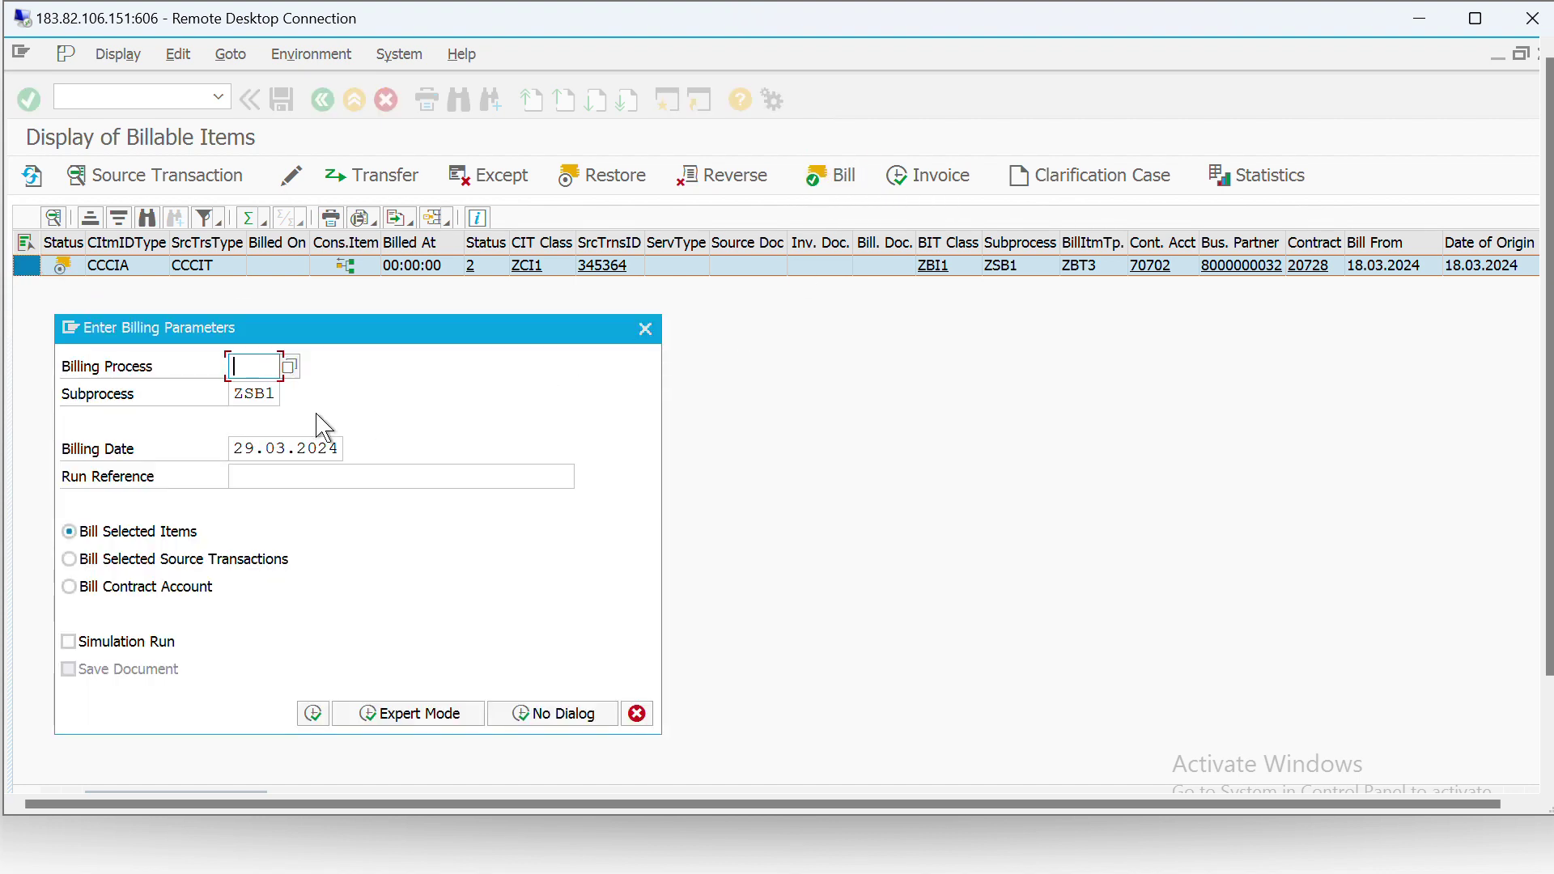
click(292, 366)
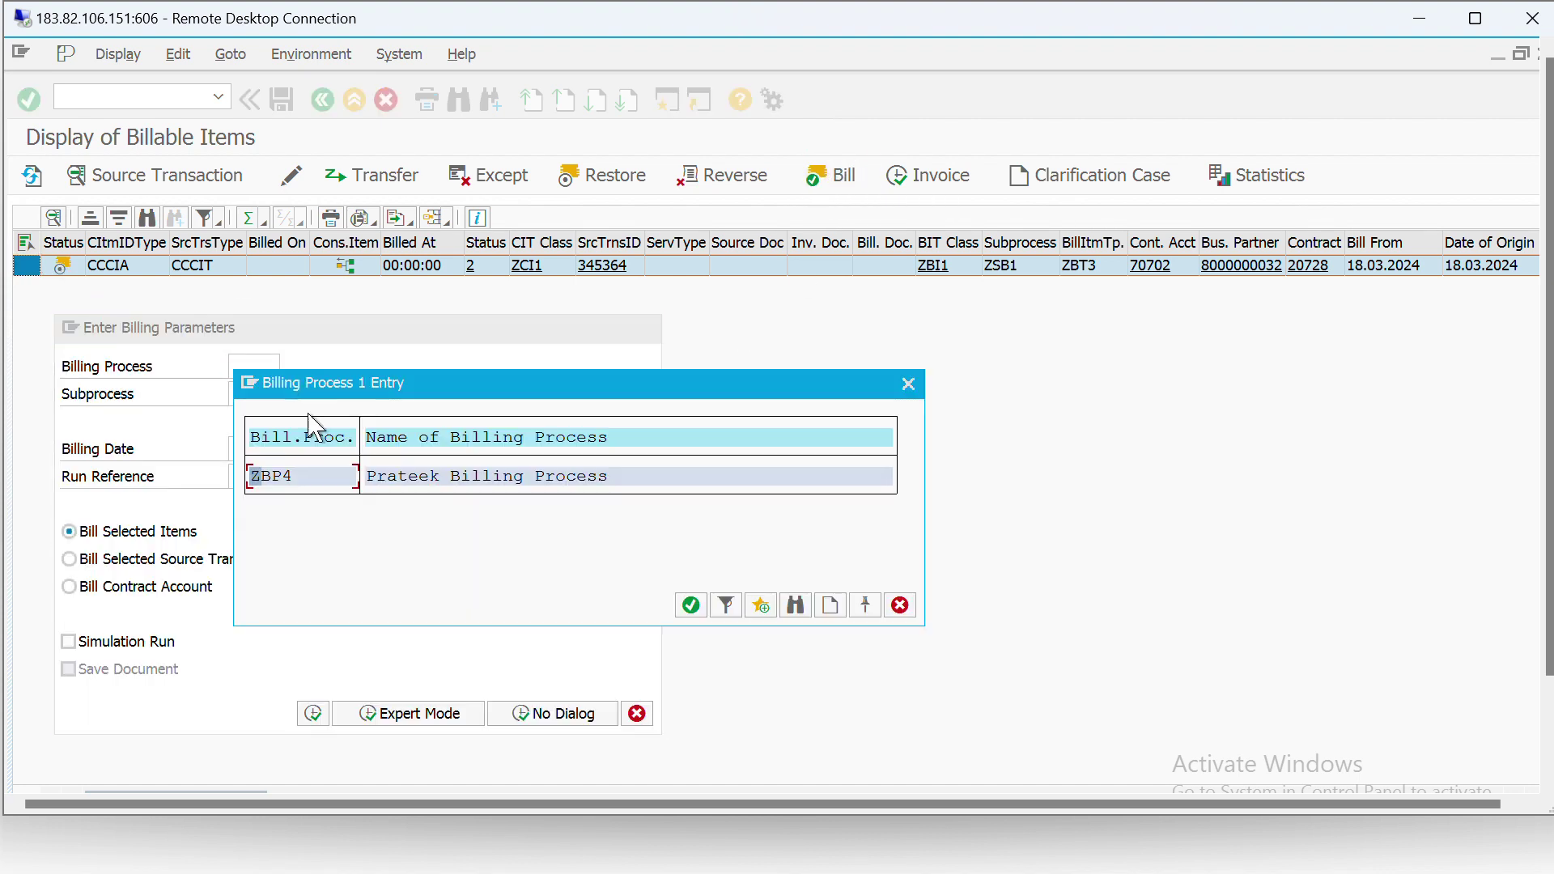
double_click(291, 478)
click(559, 715)
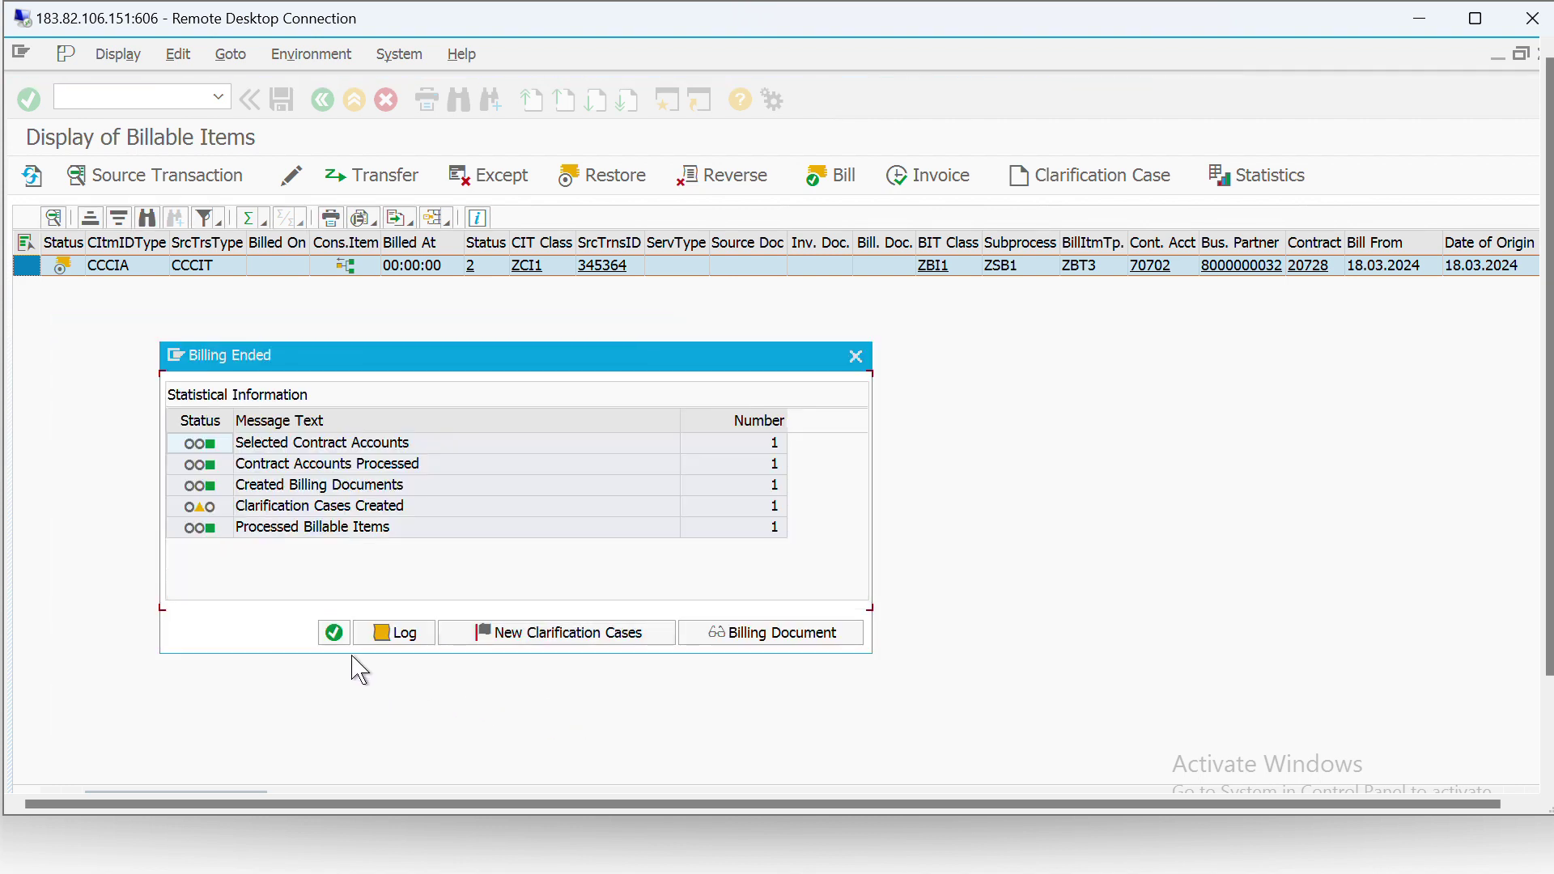
click(335, 633)
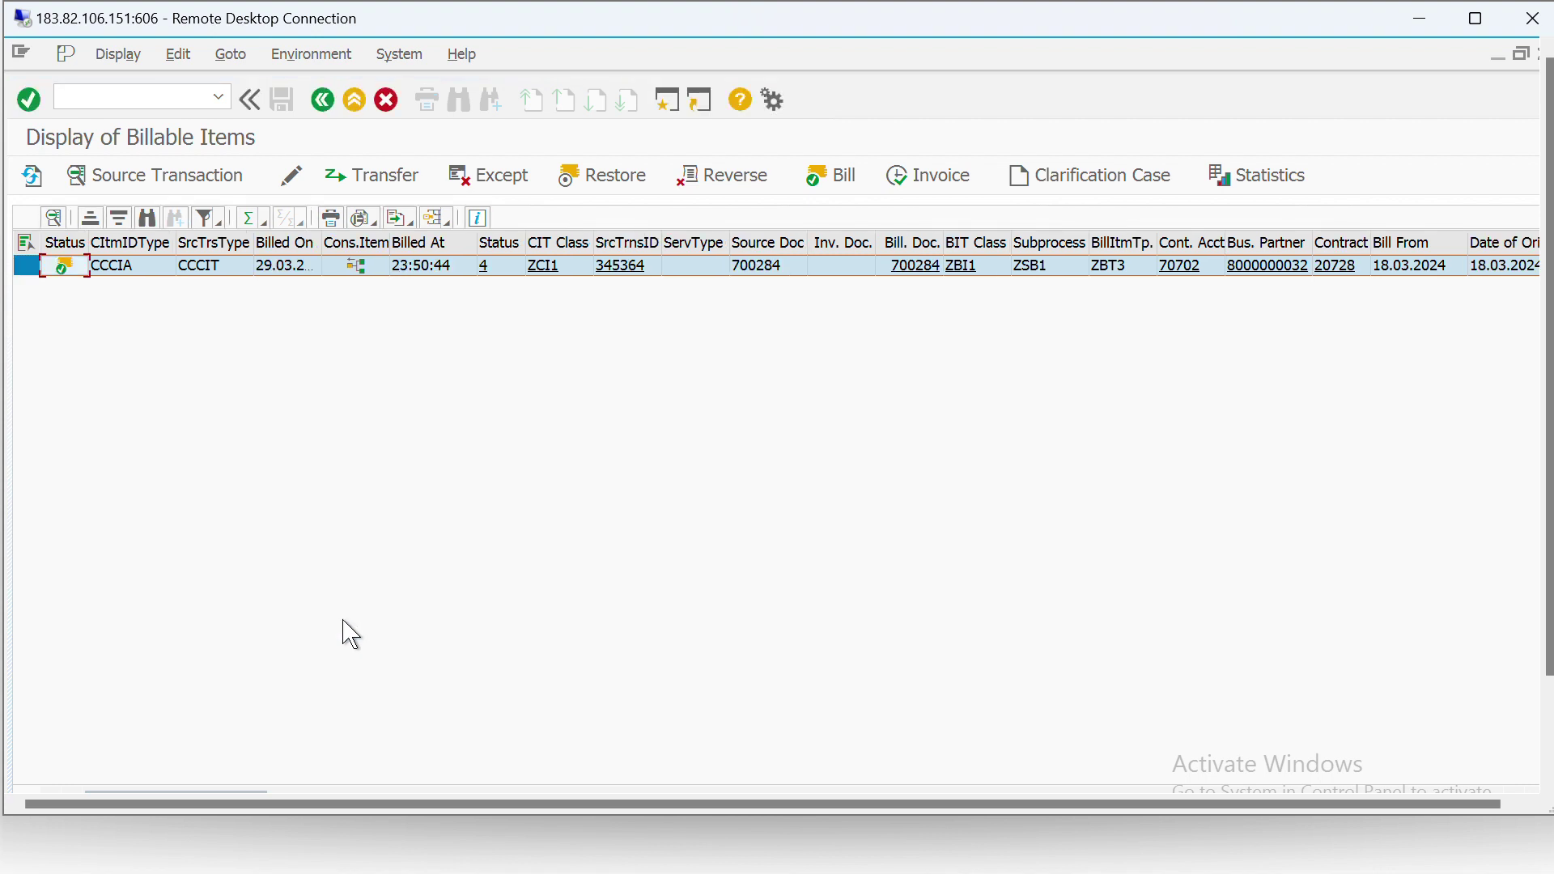
click(914, 274)
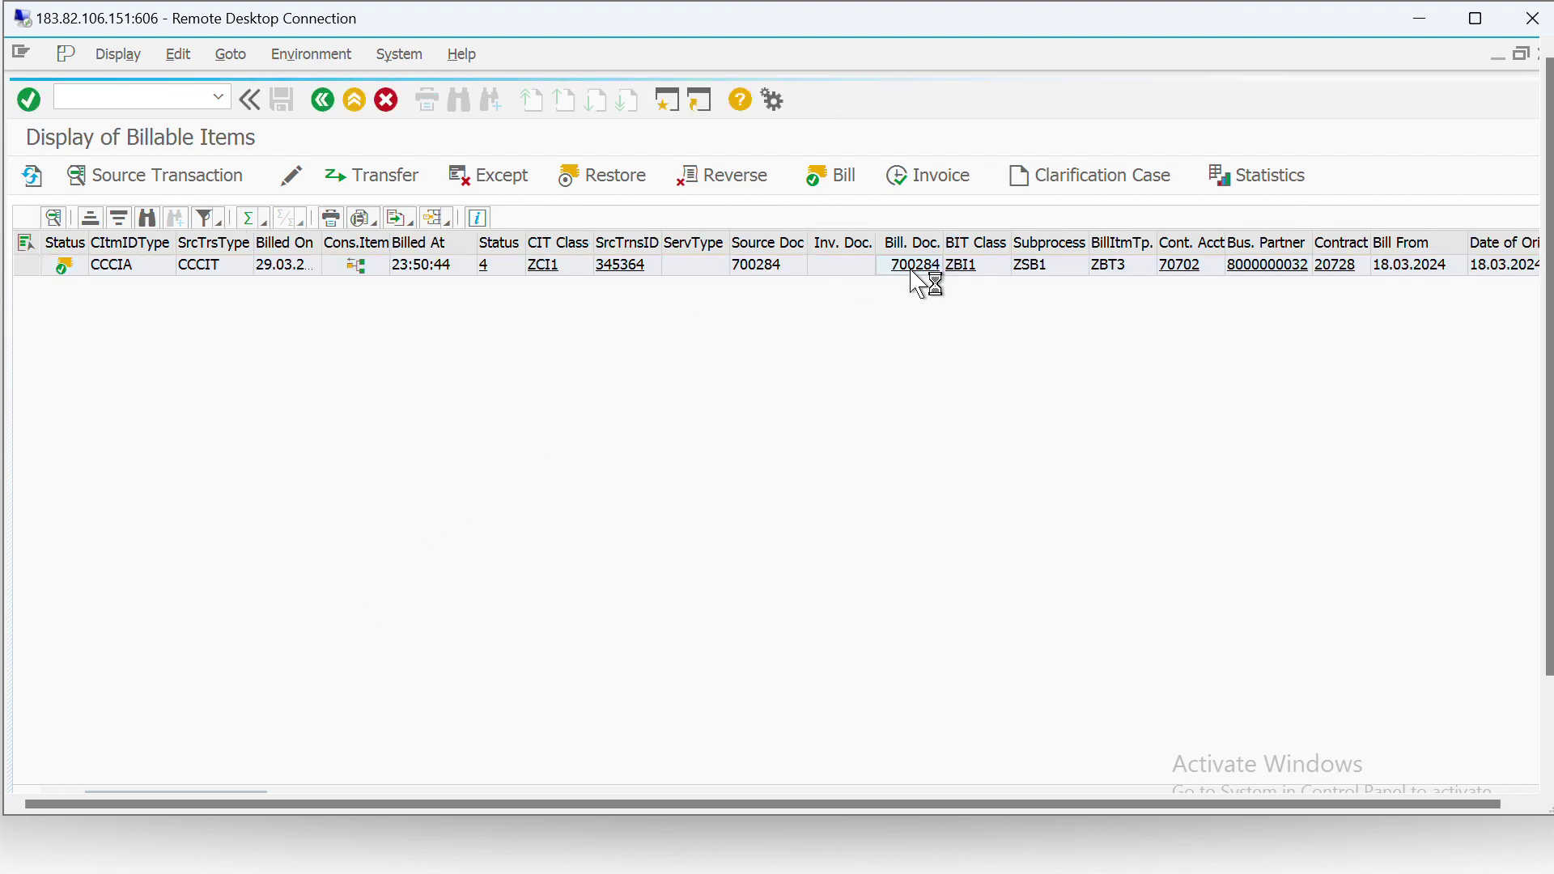
click(323, 100)
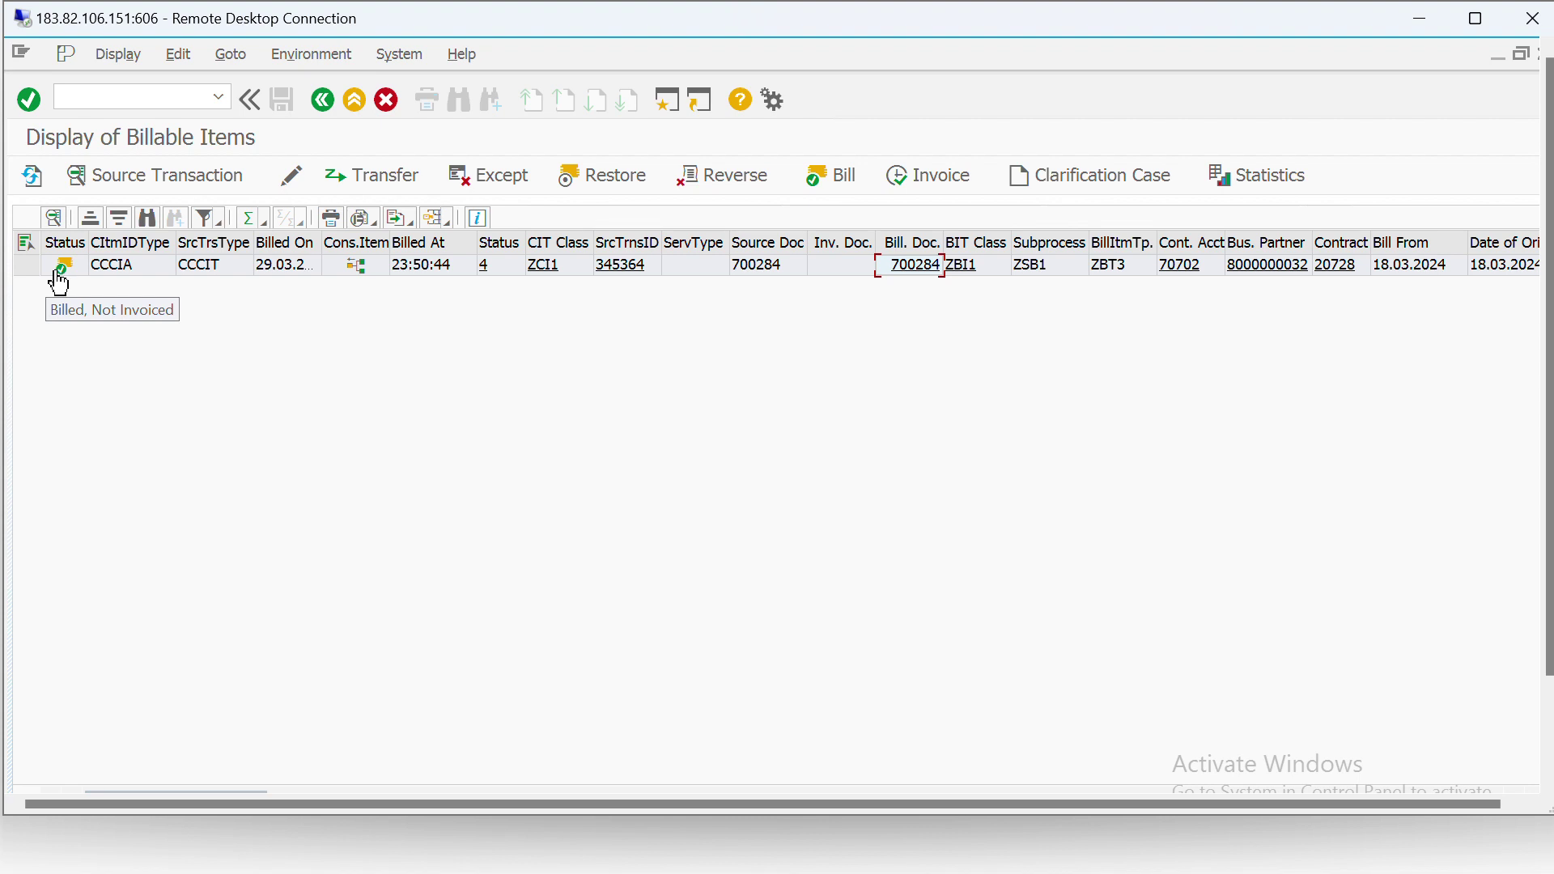
Step: Select the billed item and invoice it with process Z1 without dialog
click(27, 266)
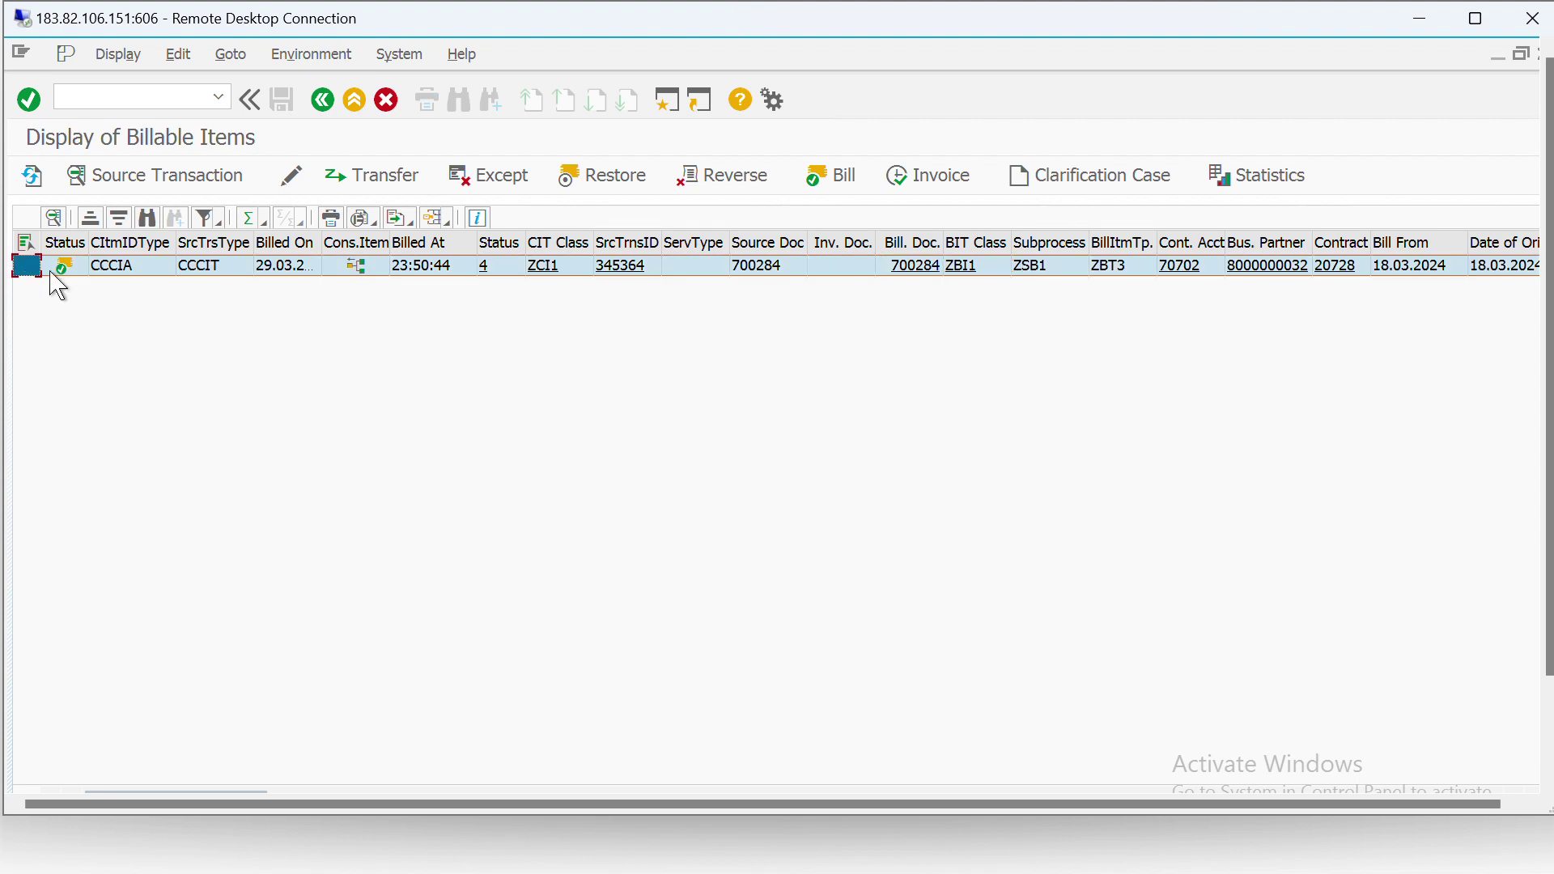
click(928, 178)
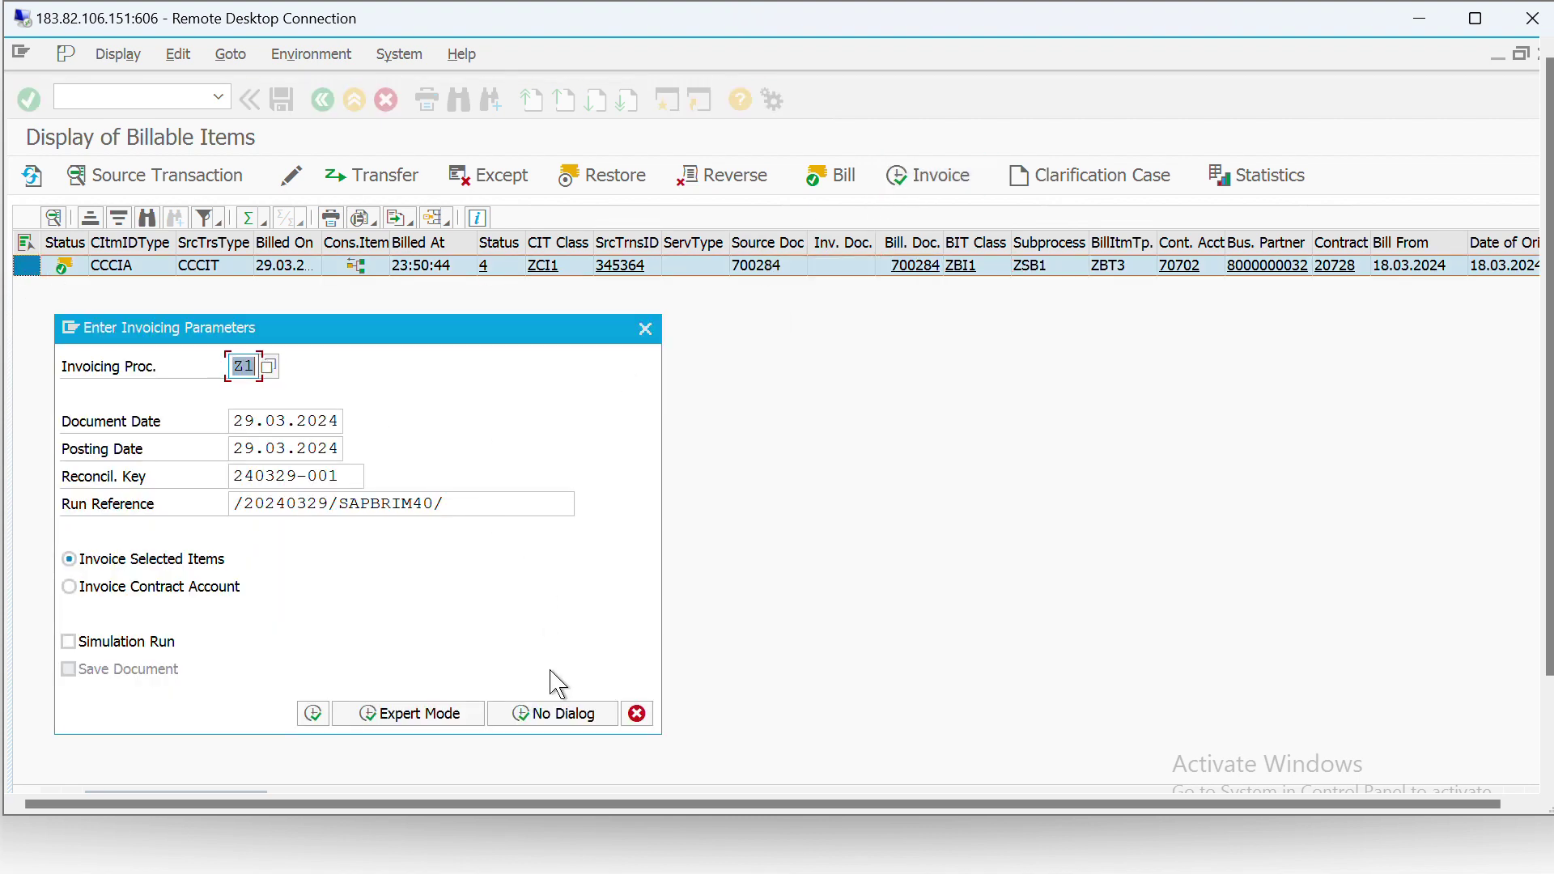
click(556, 716)
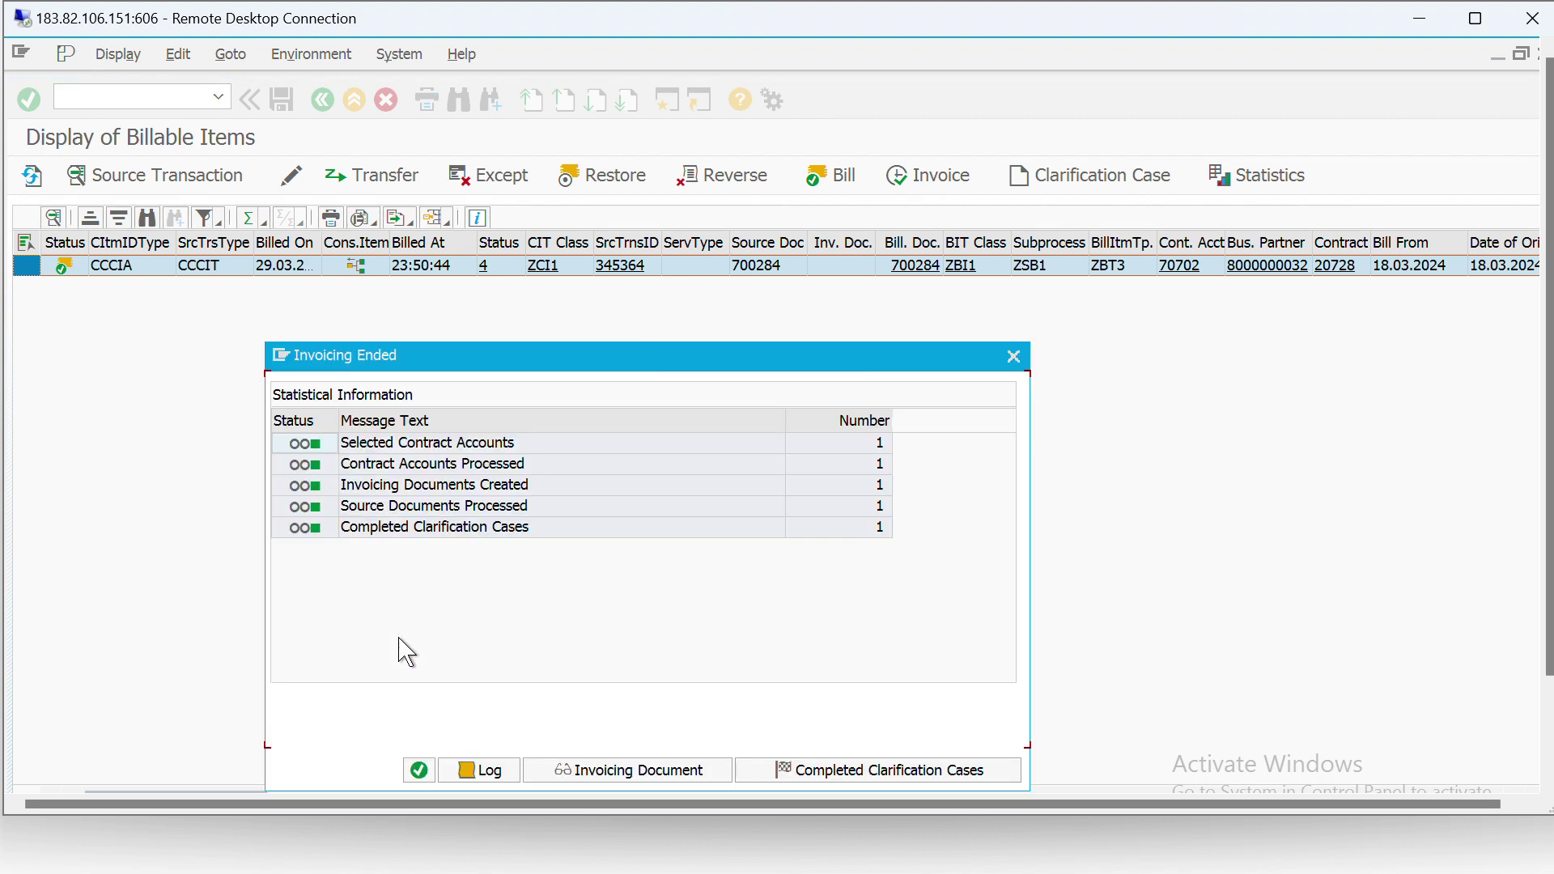
click(419, 771)
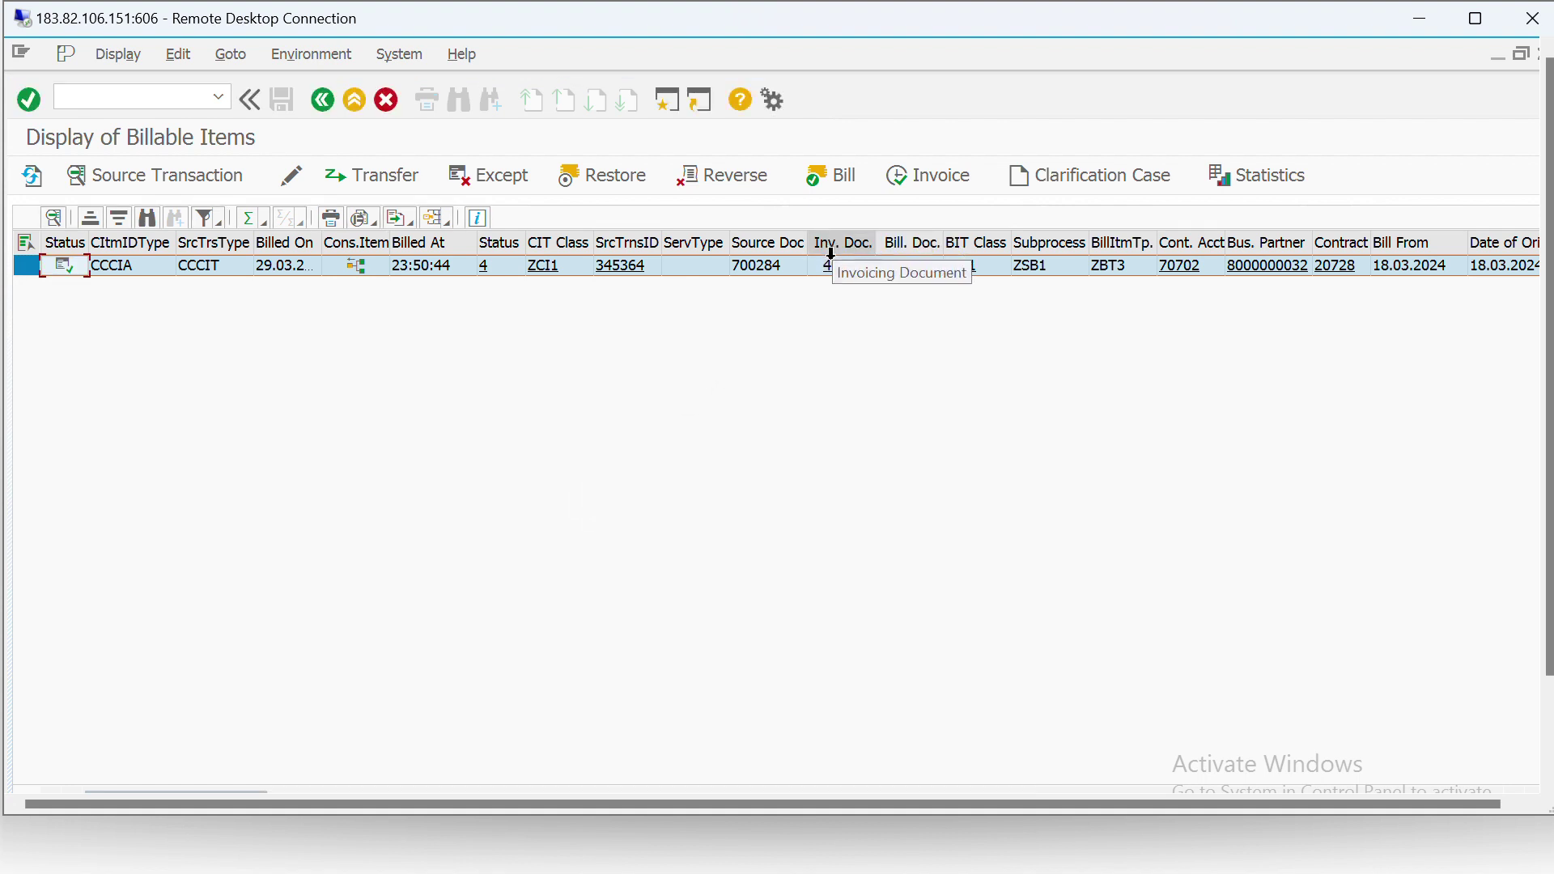
Step: Open invoicing document 400124, then its posting document 500185 for 50,00 INR
click(846, 272)
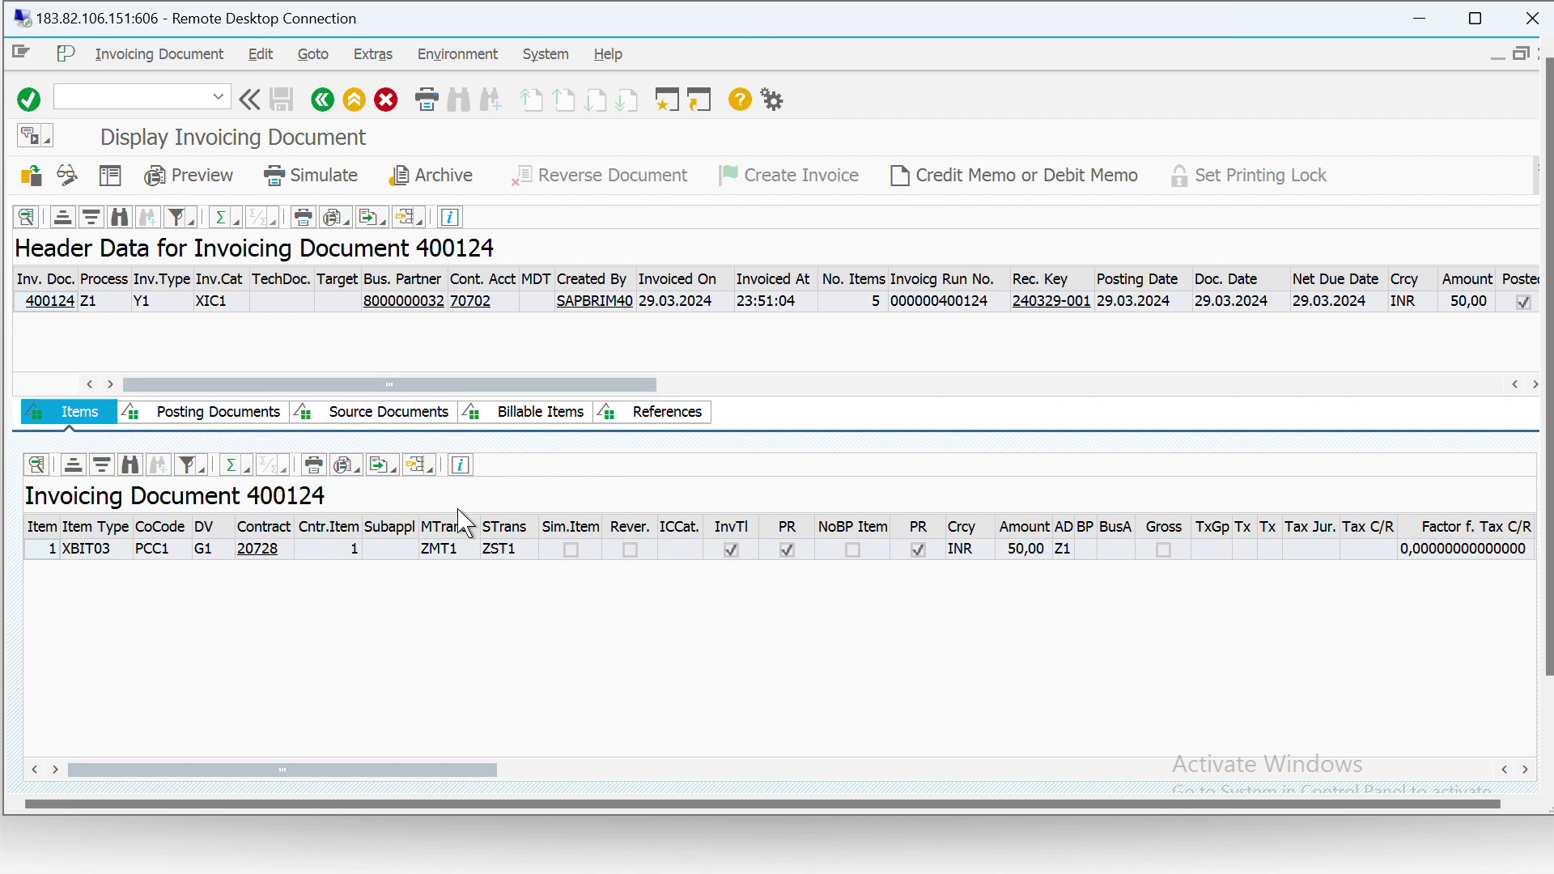
click(230, 426)
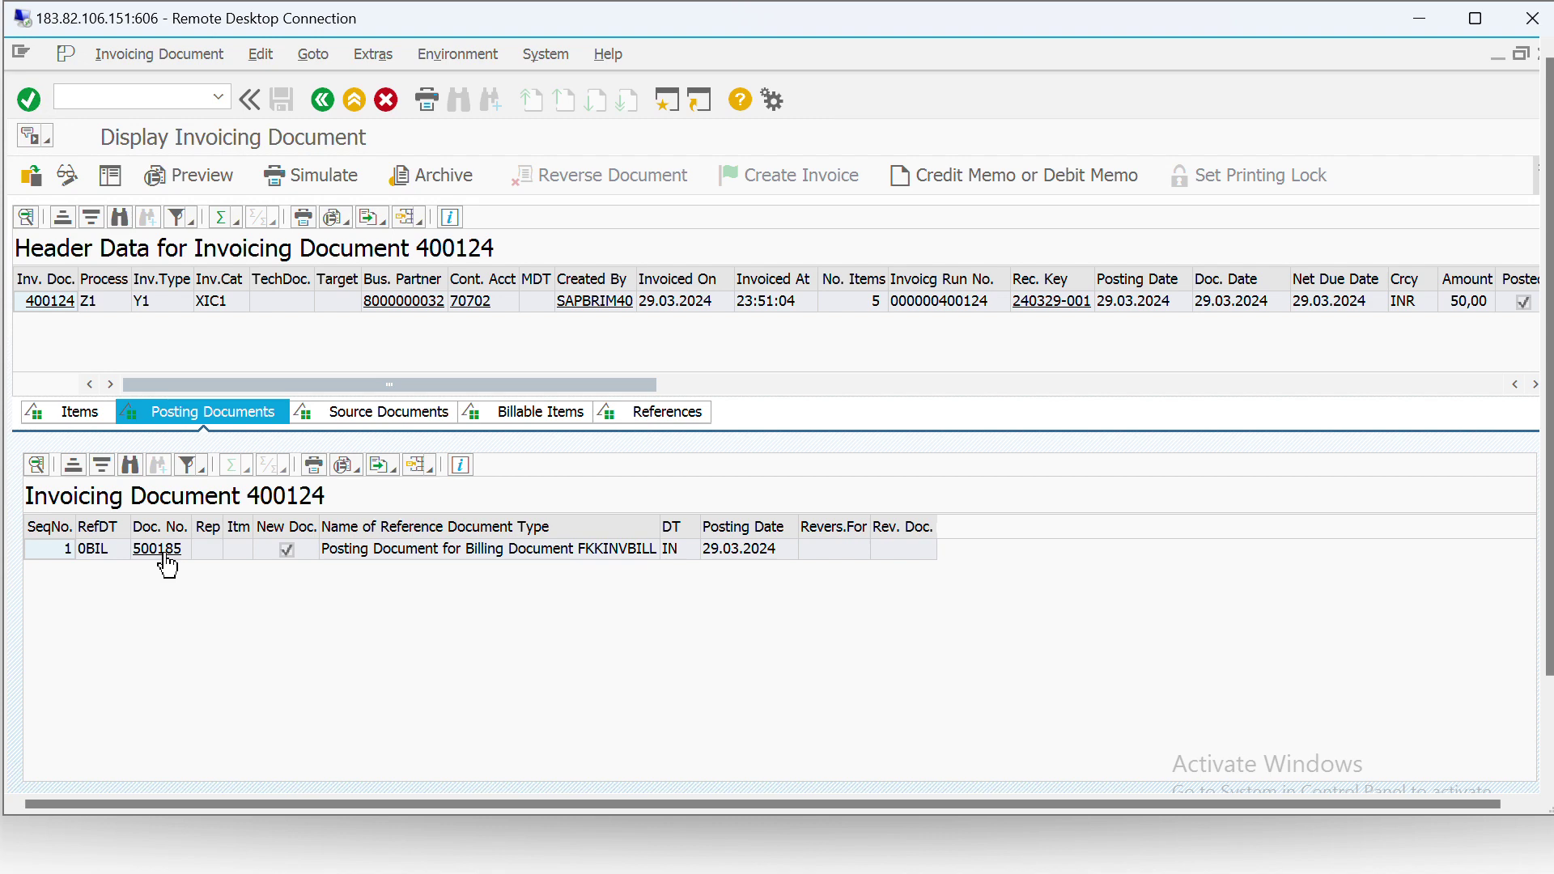
click(166, 557)
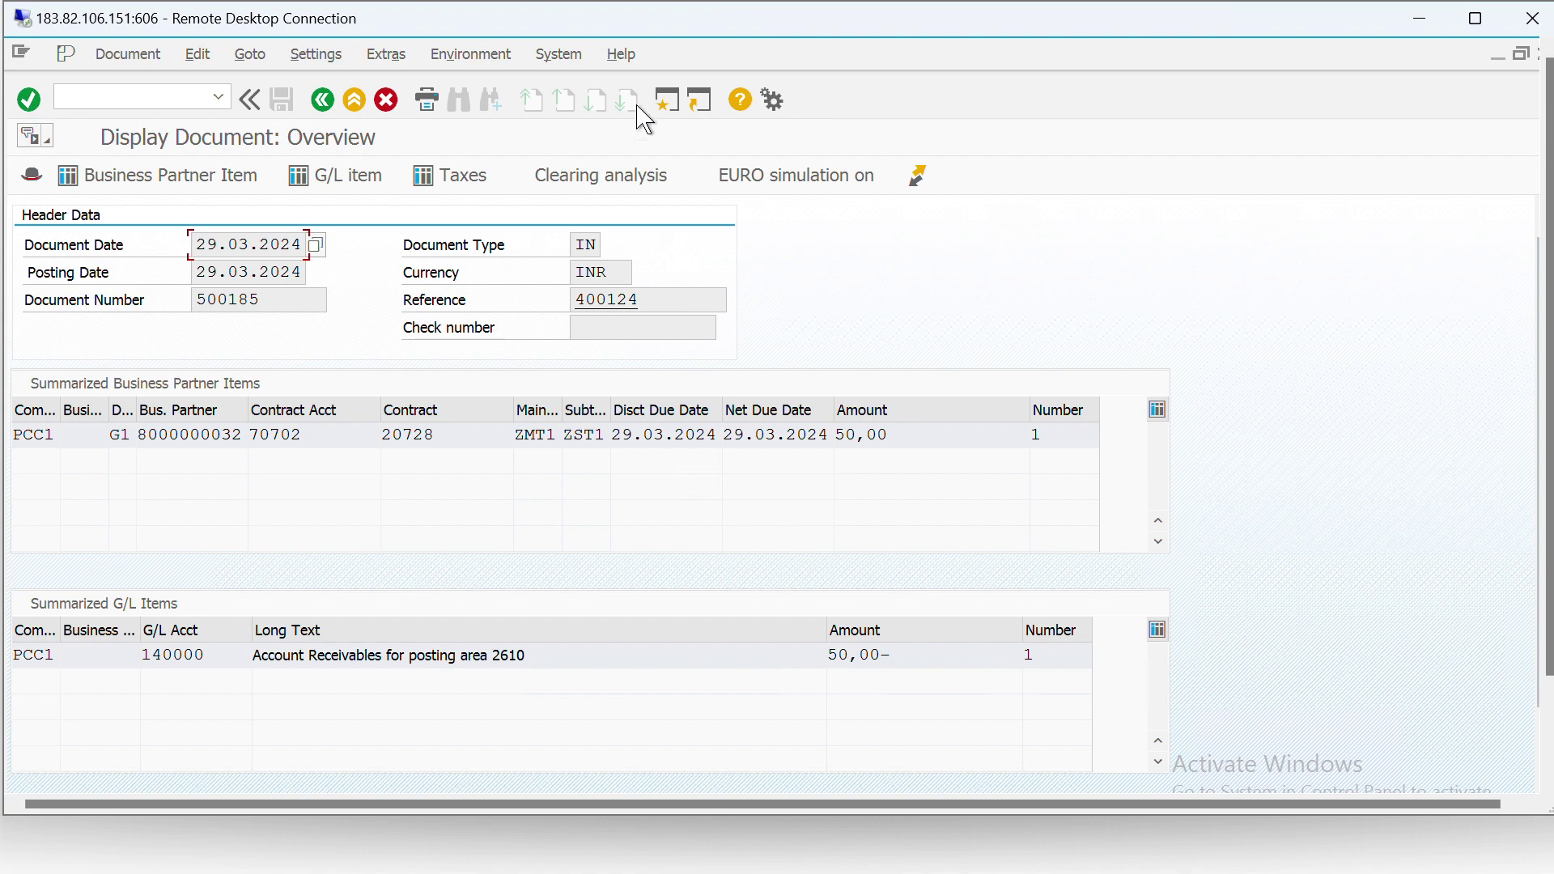
Step: Go back with F3 to the business partner's Receivables account balance list
key(F3)
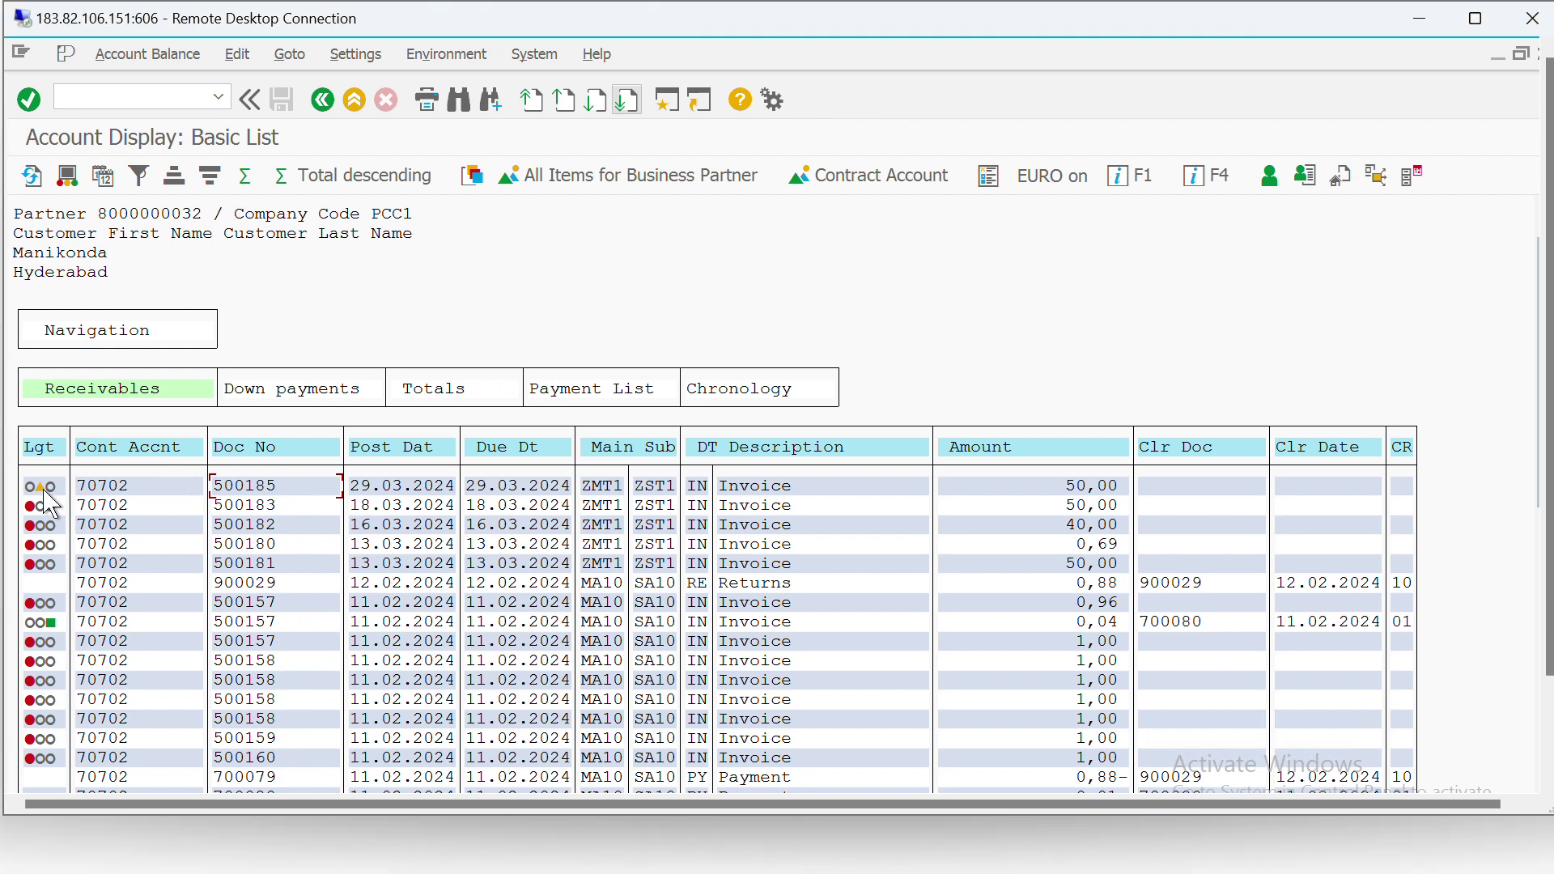
mouse_move(50, 503)
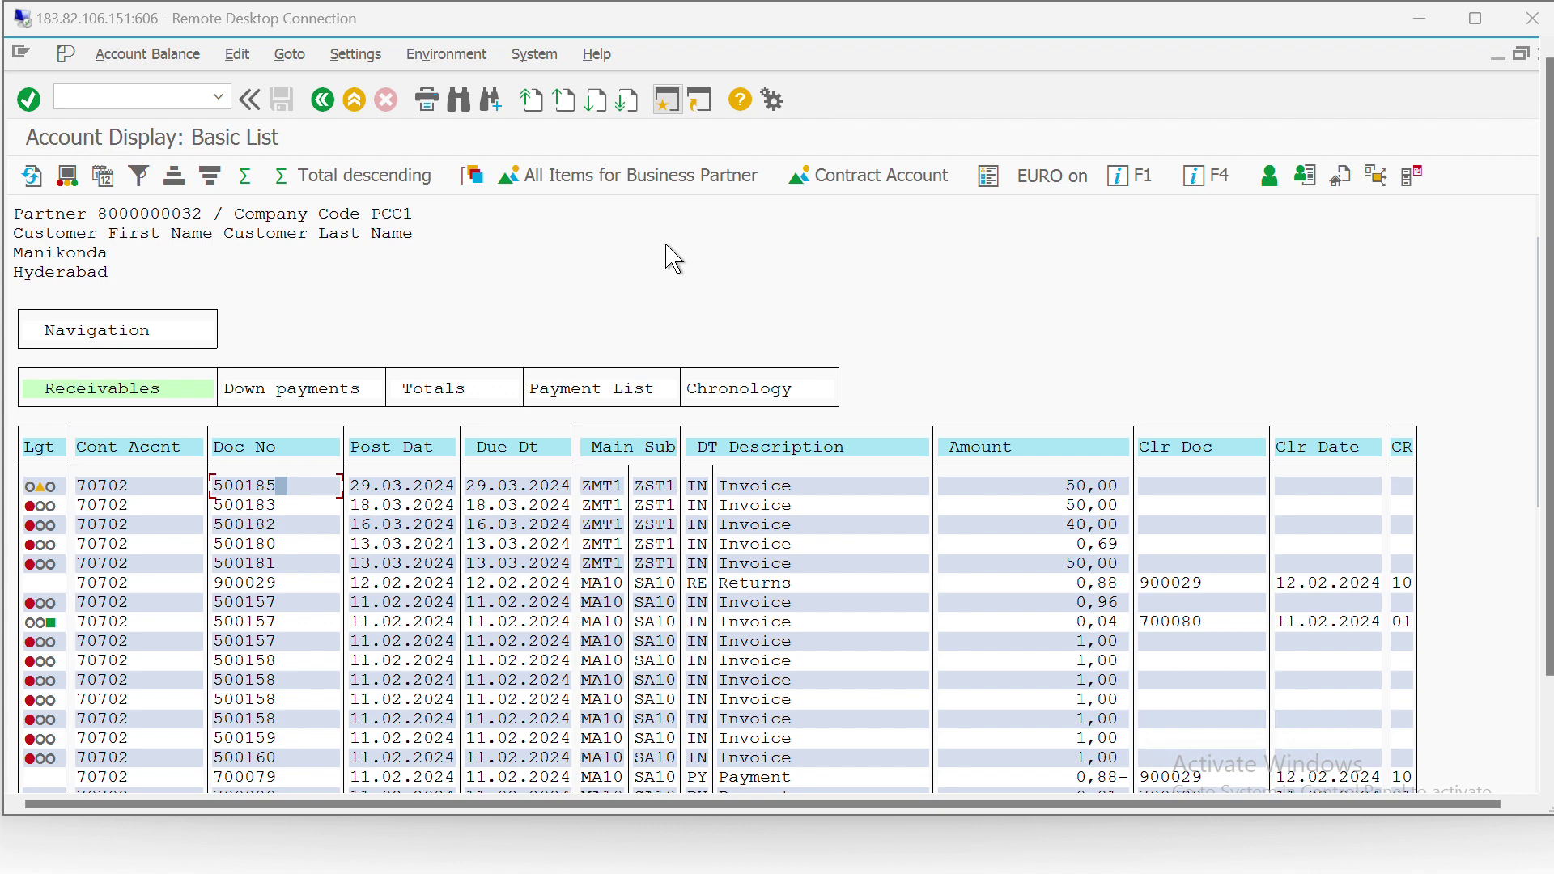
Step: Switch back to the PowerPoint slide show showing the SAP process diagram
key(alt+Tab)
key(alt+Tab)
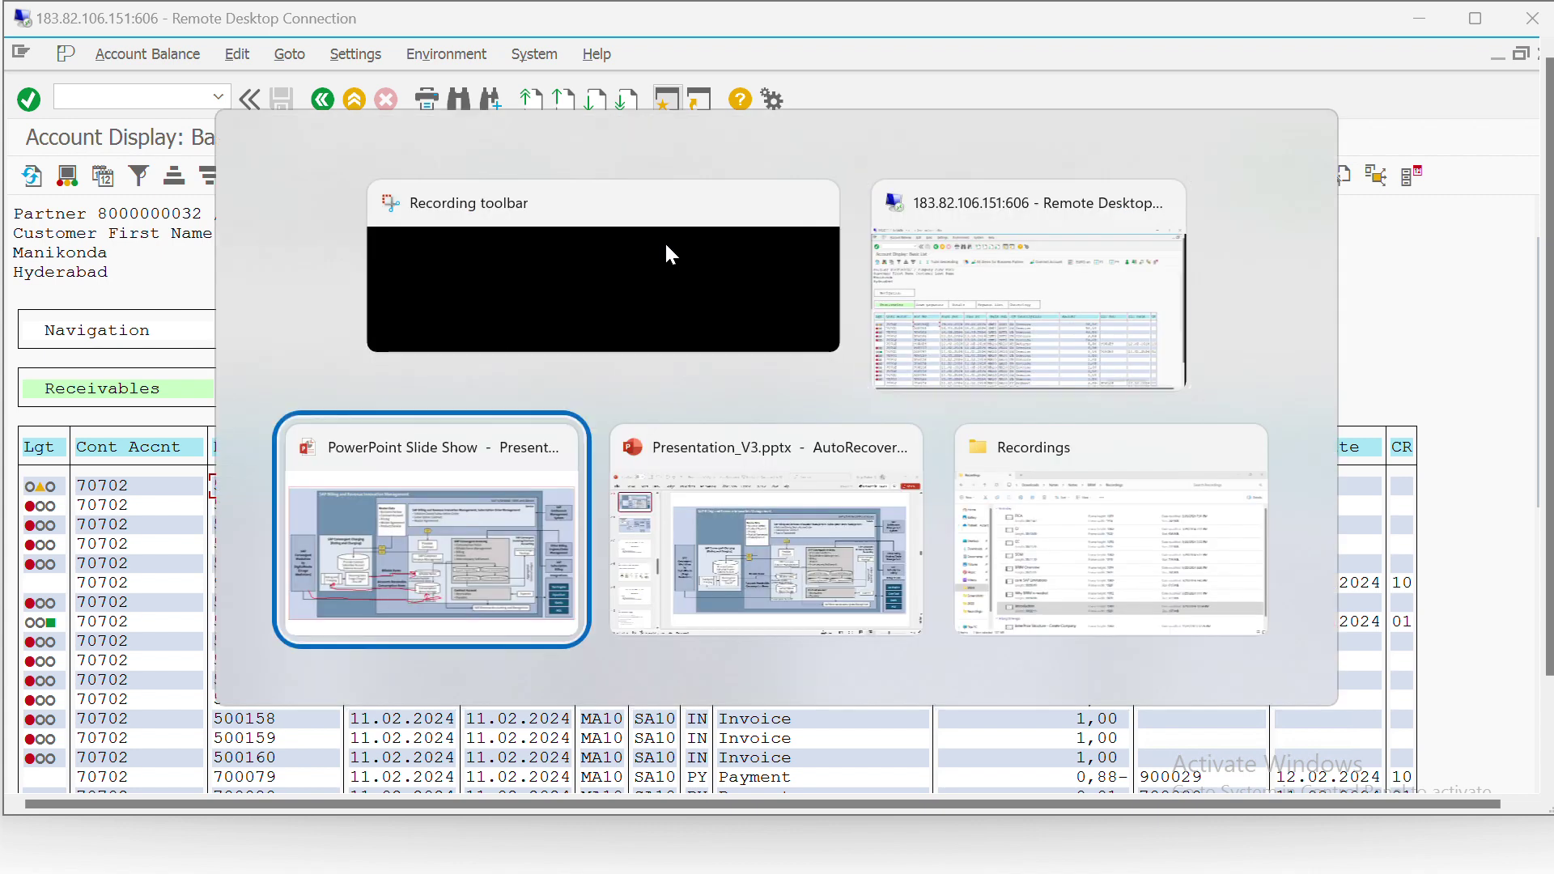